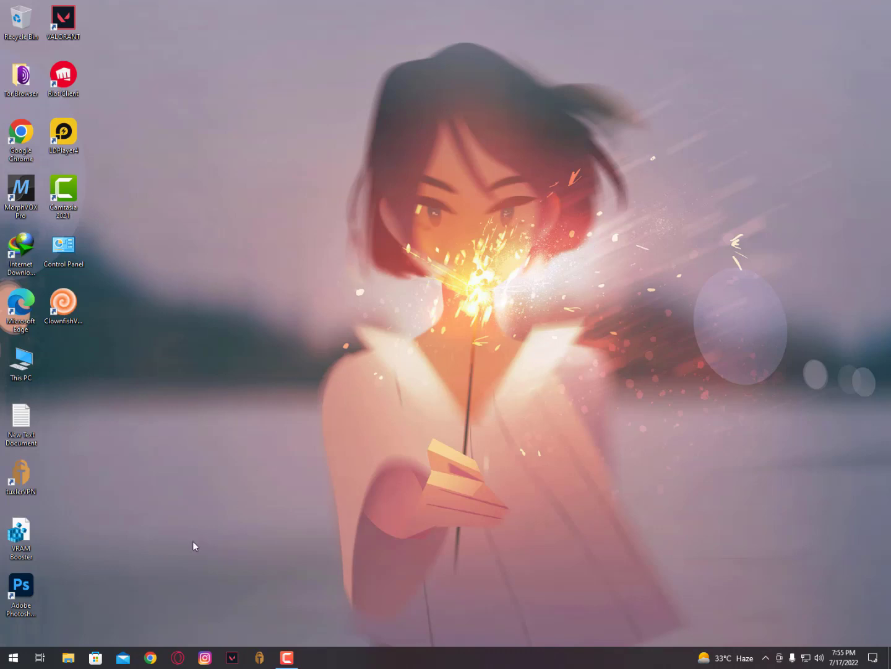
- Open Chrome, enlarge its window, and search Google for 'tuxler vpn'
{"action": "left_click", "coordinate": [150, 657]}
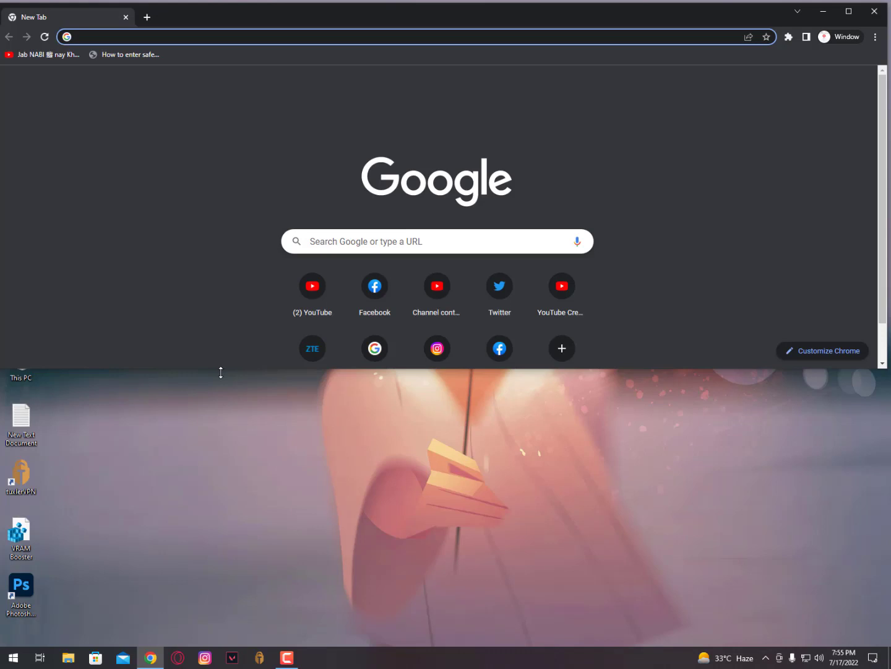
{"action": "left_click_drag", "start_coordinate": [221, 368], "coordinate": [219, 636]}
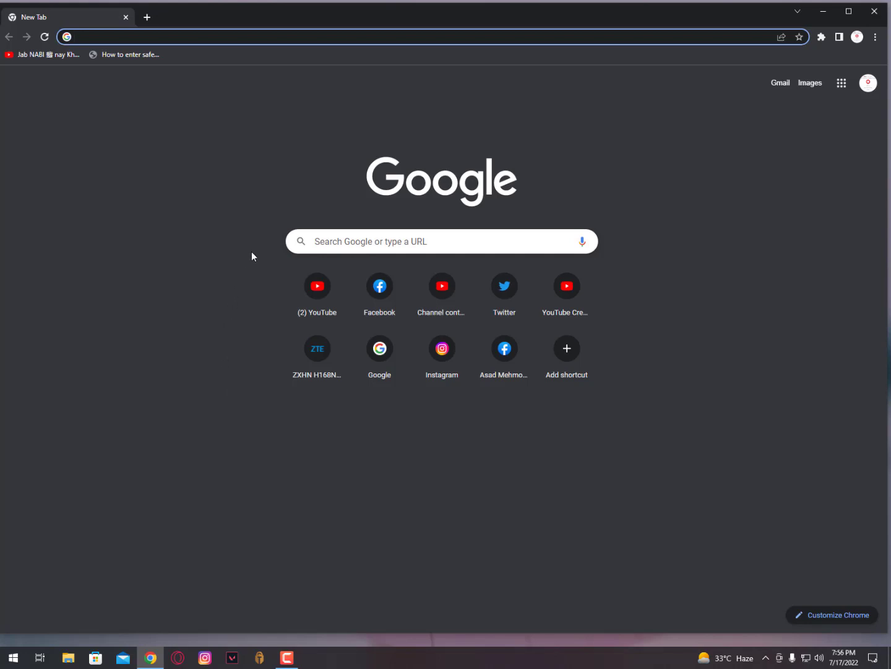
{"action": "left_click", "coordinate": [269, 37]}
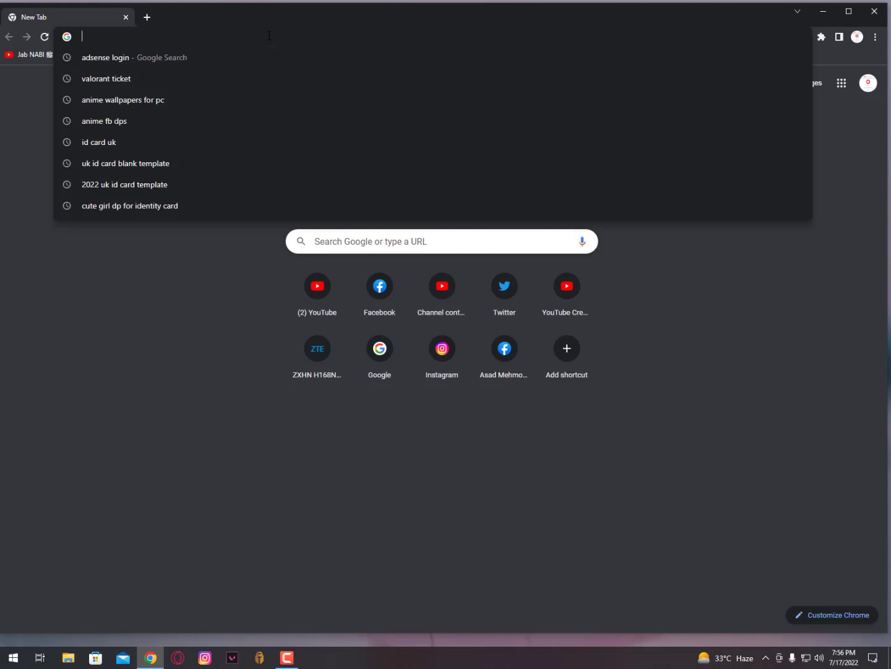
{"action": "type", "text": "tuxler"}
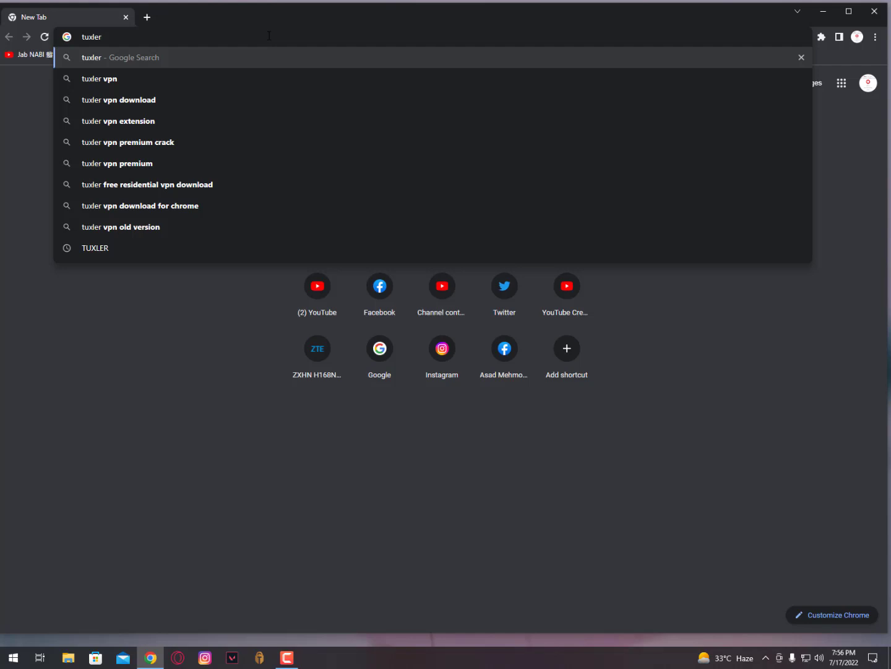
{"action": "type", "text": " vpn"}
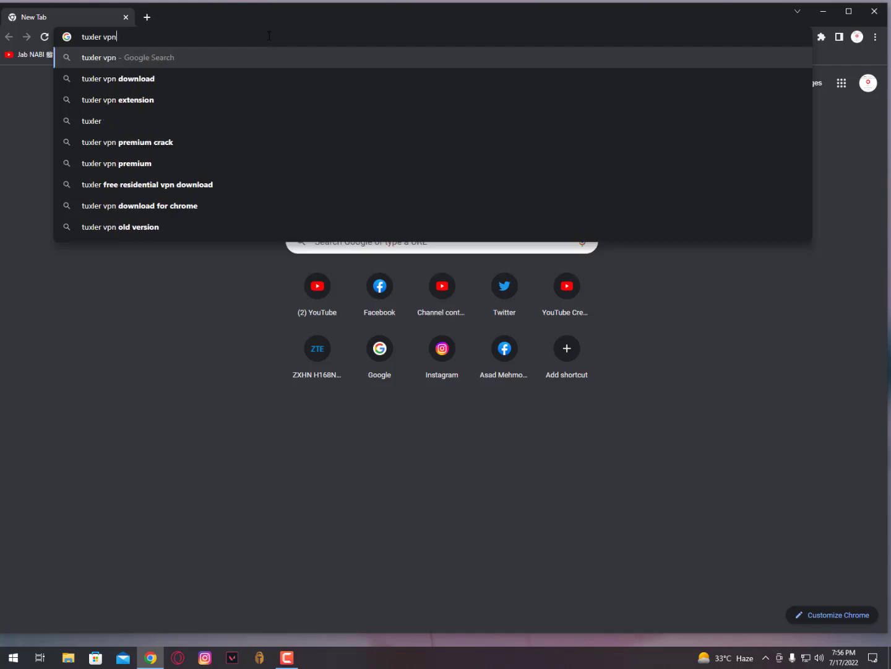
{"action": "key", "text": "Return"}
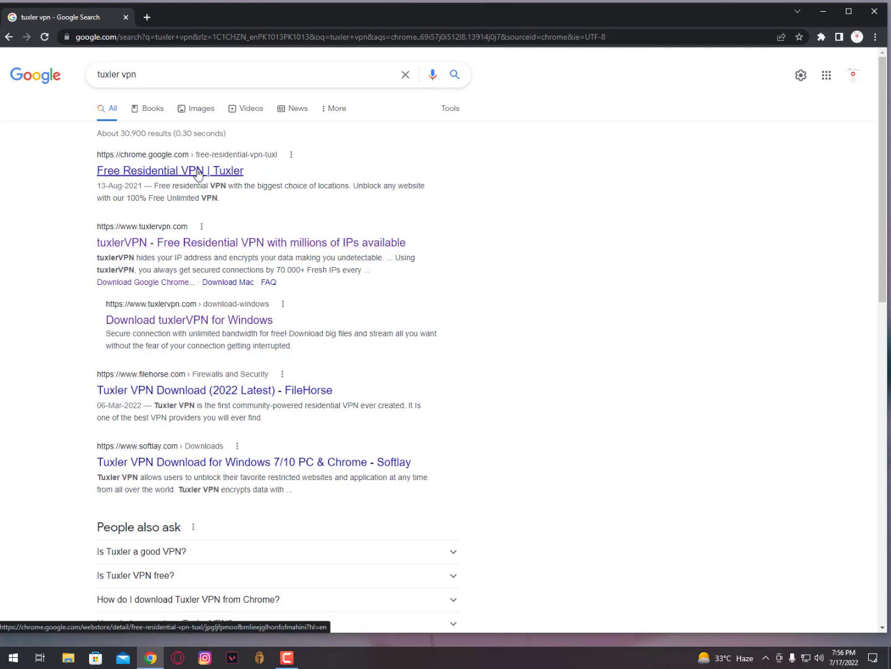
- Open the Tuxler Chrome Web Store listing in a new tab, view it, and return to the results
{"action": "right_click", "coordinate": [169, 174]}
{"action": "left_click", "coordinate": [223, 183]}
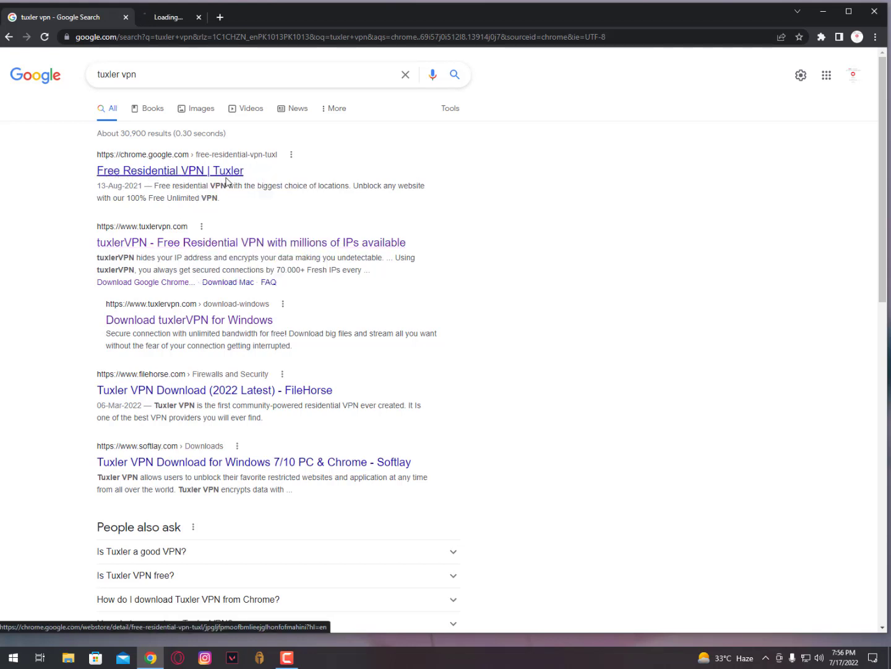
{"action": "left_click", "coordinate": [189, 17]}
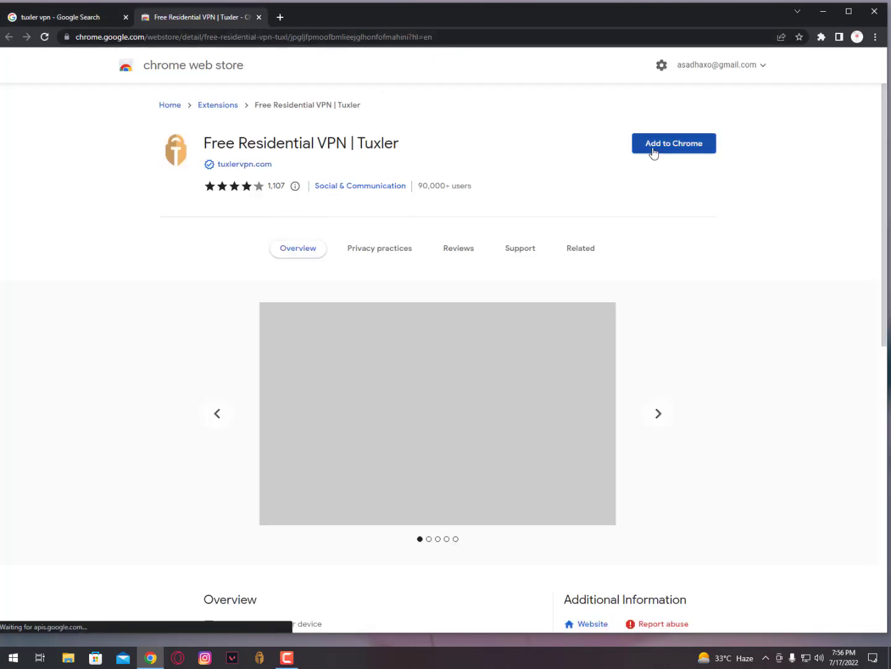
{"action": "scroll", "coordinate": [596, 235], "scroll_direction": "down", "scroll_amount": 2}
{"action": "scroll", "coordinate": [596, 235], "scroll_direction": "down", "scroll_amount": 1}
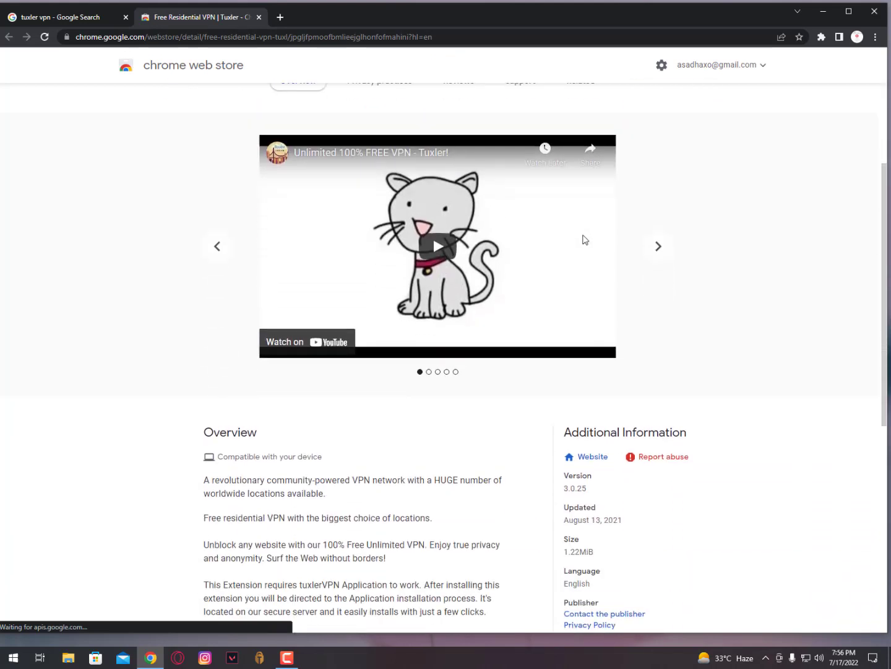
{"action": "left_click", "coordinate": [77, 17]}
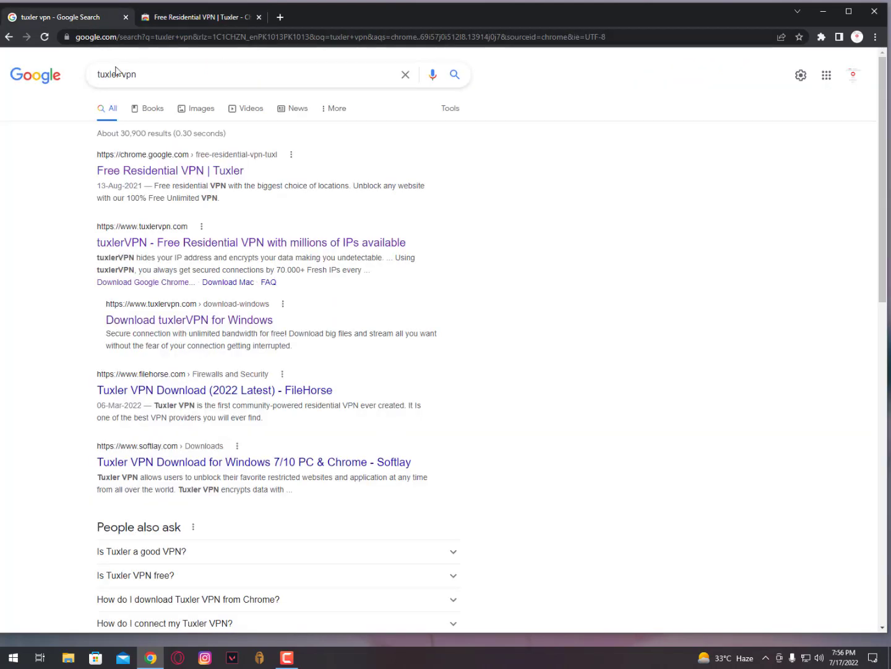
- Visit tuxlervpn.com's free download page, then close Chrome
{"action": "left_click", "coordinate": [174, 244]}
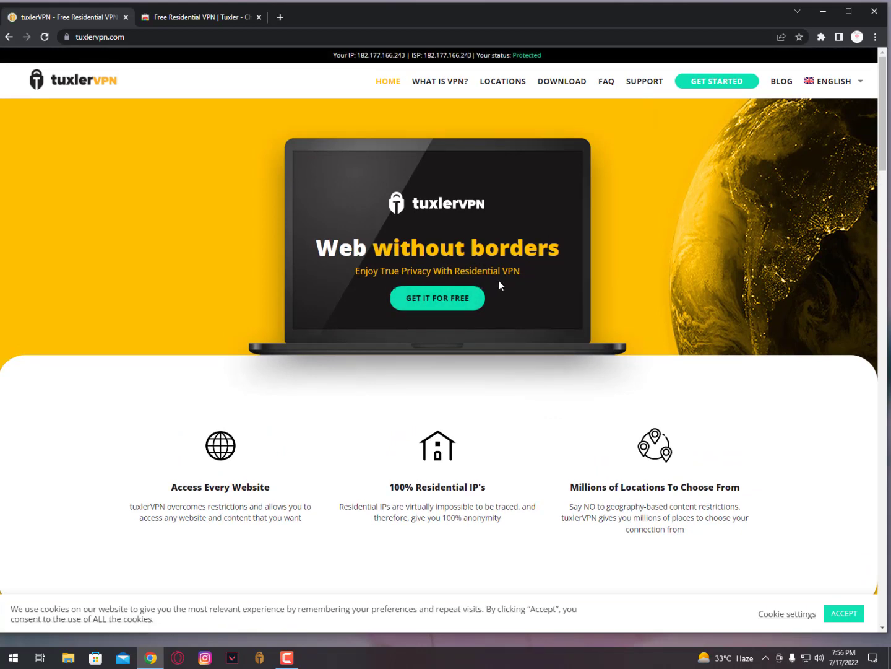
{"action": "left_click", "coordinate": [454, 305]}
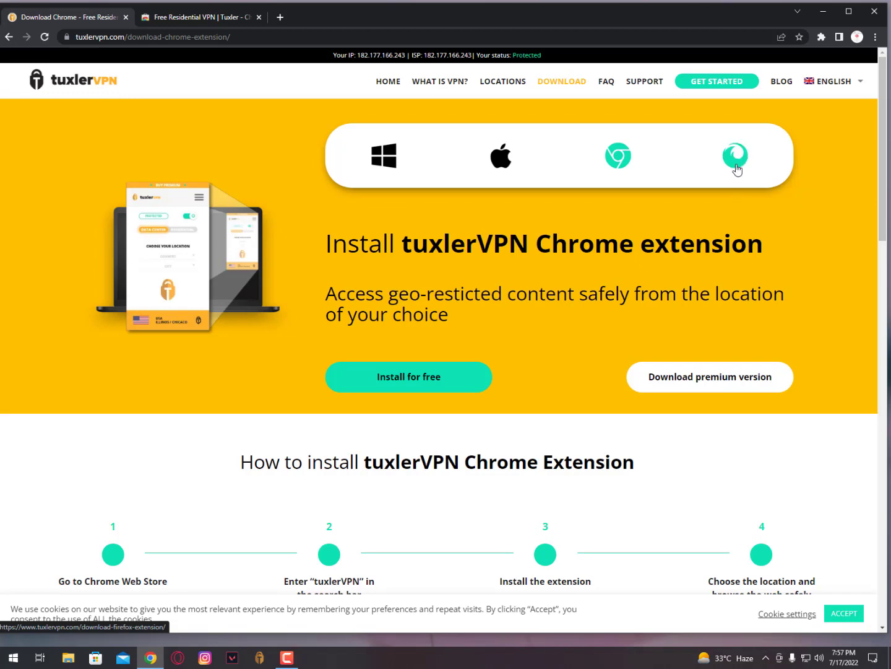
{"action": "scroll", "coordinate": [720, 231], "scroll_direction": "down", "scroll_amount": 3}
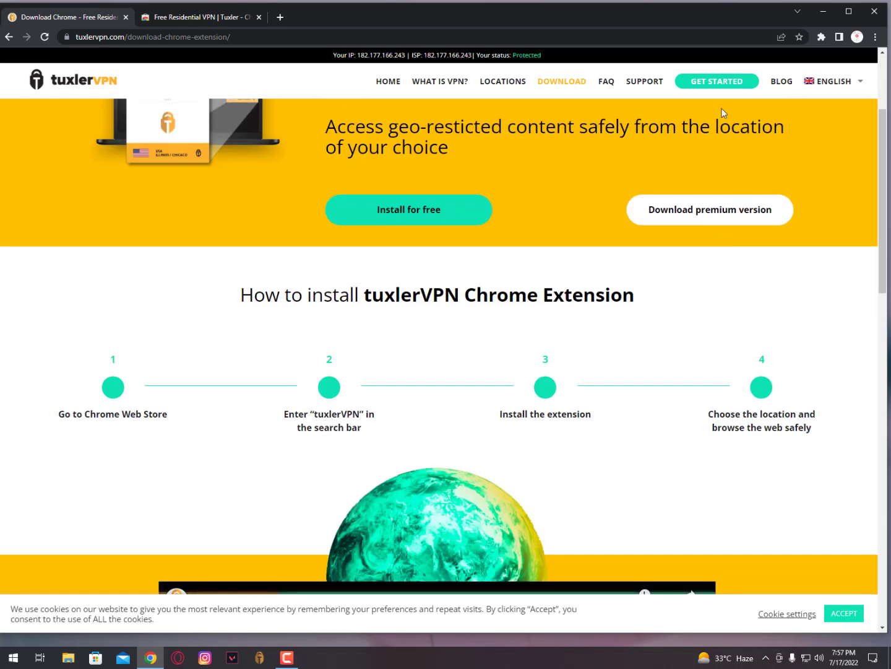
{"action": "scroll", "coordinate": [637, 239], "scroll_direction": "down", "scroll_amount": 1}
{"action": "scroll", "coordinate": [636, 238], "scroll_direction": "up", "scroll_amount": 1}
{"action": "scroll", "coordinate": [592, 286], "scroll_direction": "down", "scroll_amount": 4}
{"action": "scroll", "coordinate": [623, 281], "scroll_direction": "down", "scroll_amount": 2}
{"action": "scroll", "coordinate": [622, 281], "scroll_direction": "down", "scroll_amount": 5}
{"action": "scroll", "coordinate": [623, 281], "scroll_direction": "down", "scroll_amount": 4}
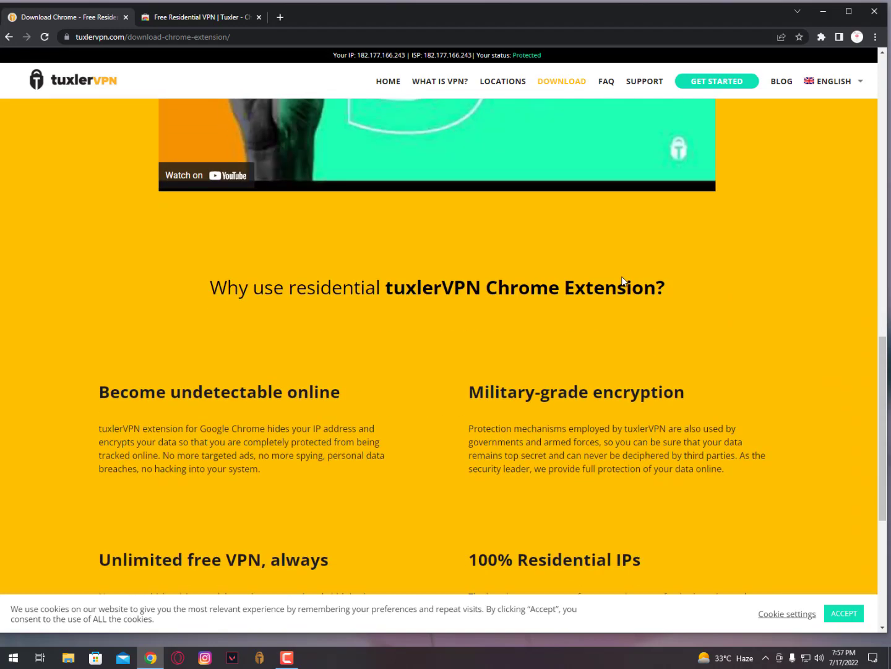
{"action": "scroll", "coordinate": [623, 281], "scroll_direction": "down", "scroll_amount": 3}
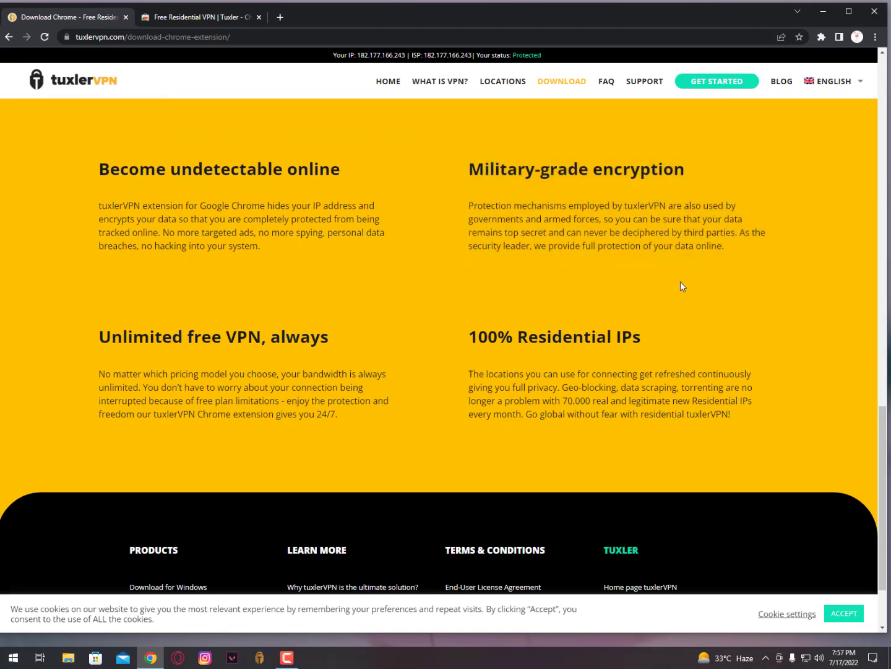
{"action": "scroll", "coordinate": [680, 281], "scroll_direction": "down", "scroll_amount": 2}
{"action": "scroll", "coordinate": [680, 281], "scroll_direction": "up", "scroll_amount": 6}
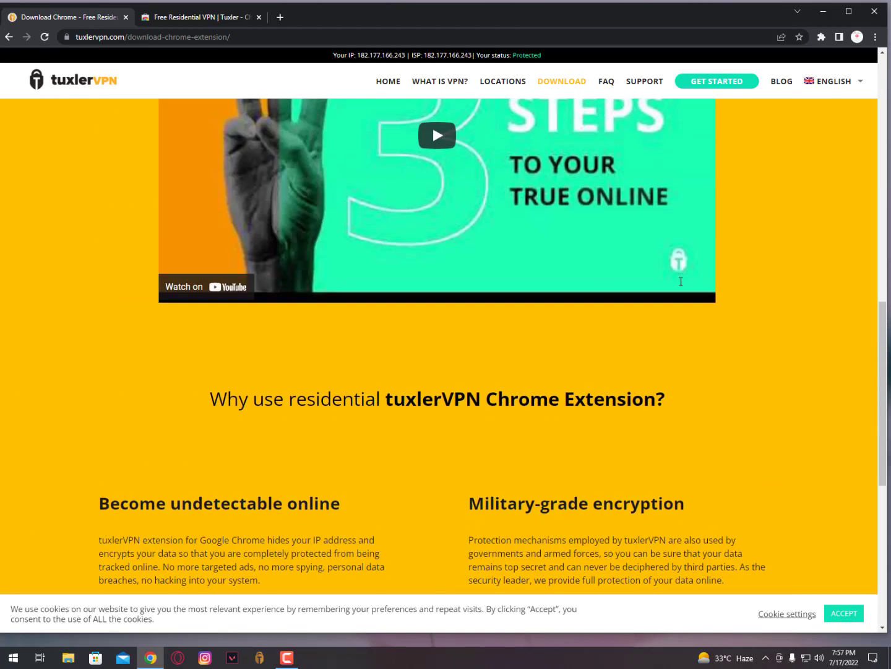
{"action": "scroll", "coordinate": [732, 164], "scroll_direction": "up", "scroll_amount": 5}
{"action": "left_click", "coordinate": [875, 11]}
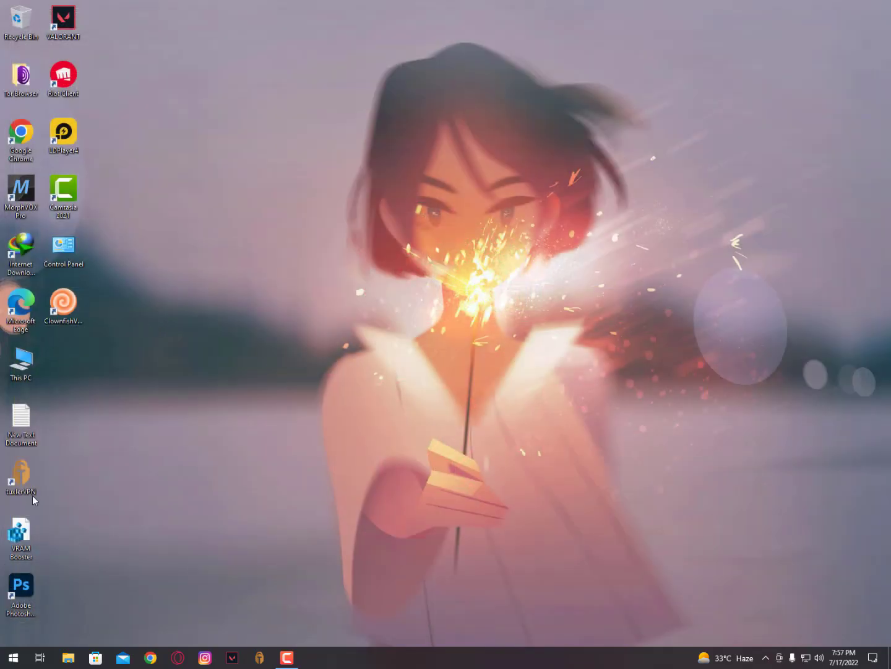
- Launch the tuxlerVPN desktop app and move its window higher on screen
{"action": "double_click", "coordinate": [21, 478]}
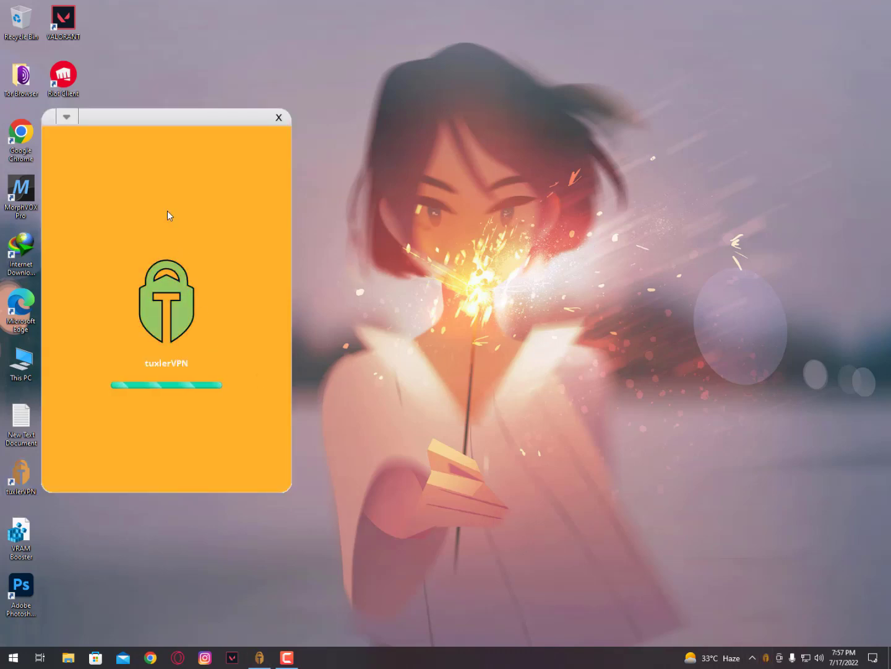
{"action": "left_click_drag", "start_coordinate": [158, 122], "coordinate": [206, 39]}
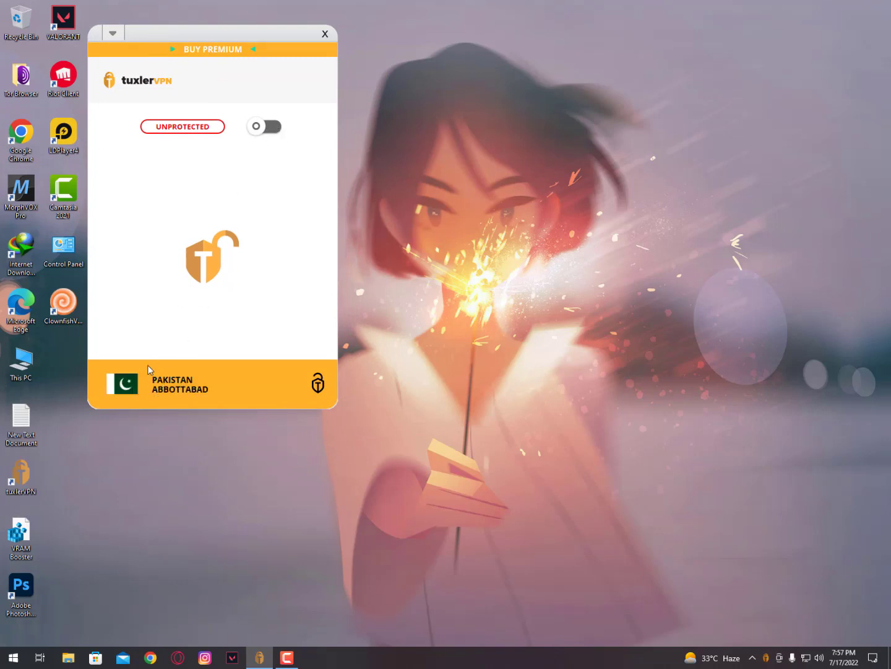
- Turn on tuxlerVPN protection and browse the available countries
{"action": "left_click", "coordinate": [269, 124]}
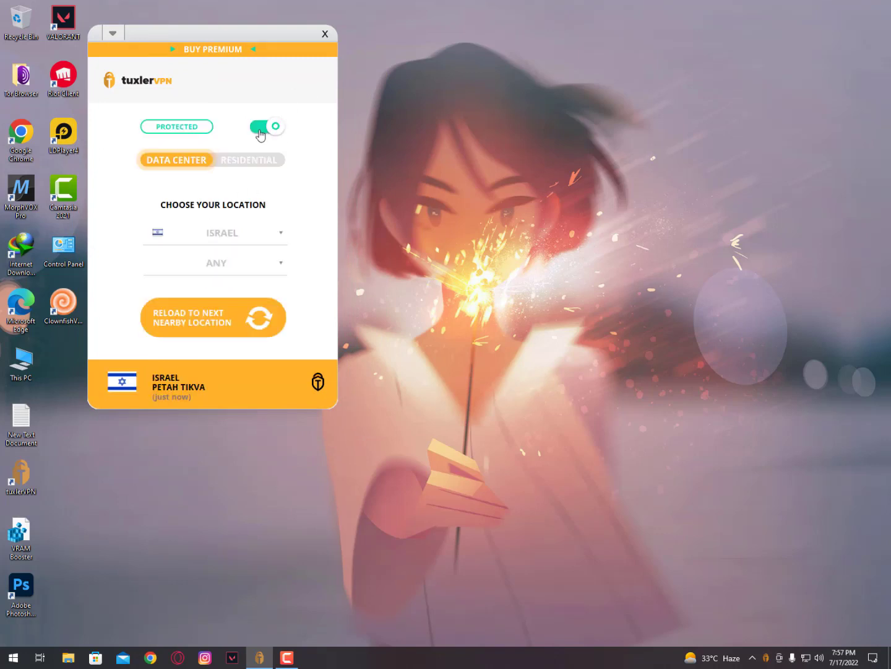
{"action": "left_click", "coordinate": [254, 233]}
{"action": "scroll", "coordinate": [254, 274], "scroll_direction": "up", "scroll_amount": 3}
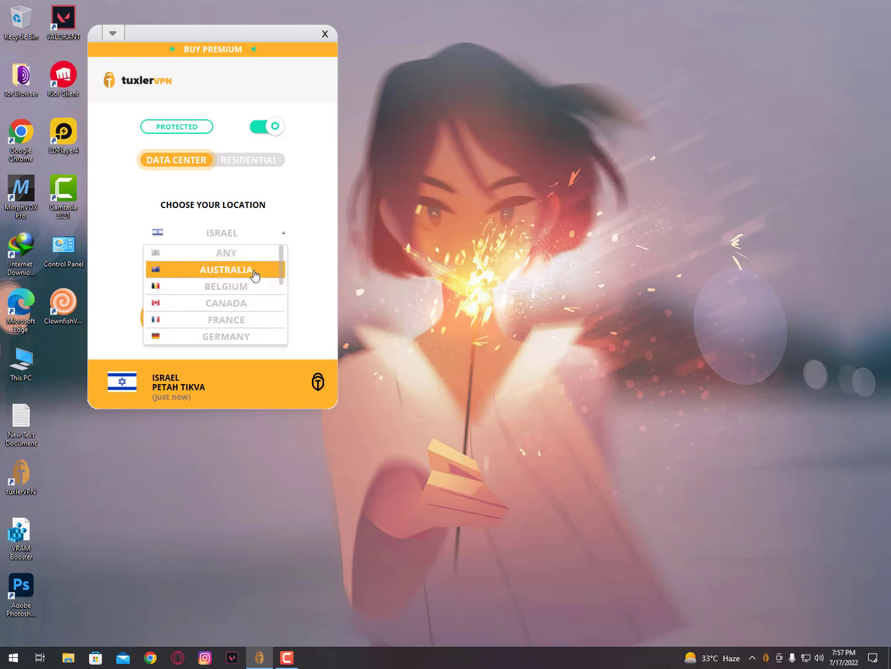
{"action": "scroll", "coordinate": [240, 307], "scroll_direction": "down", "scroll_amount": 1}
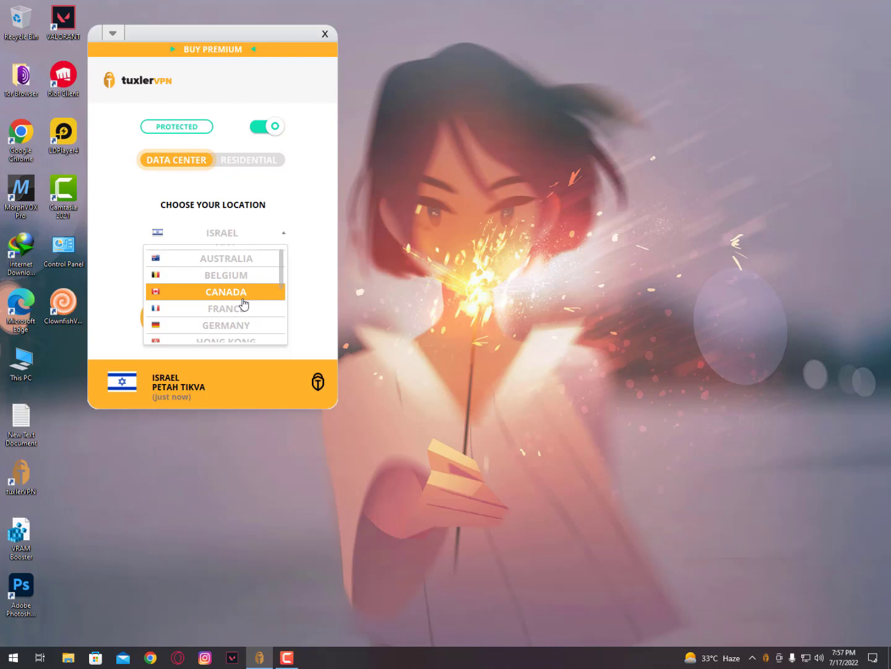
{"action": "scroll", "coordinate": [241, 306], "scroll_direction": "up", "scroll_amount": 1}
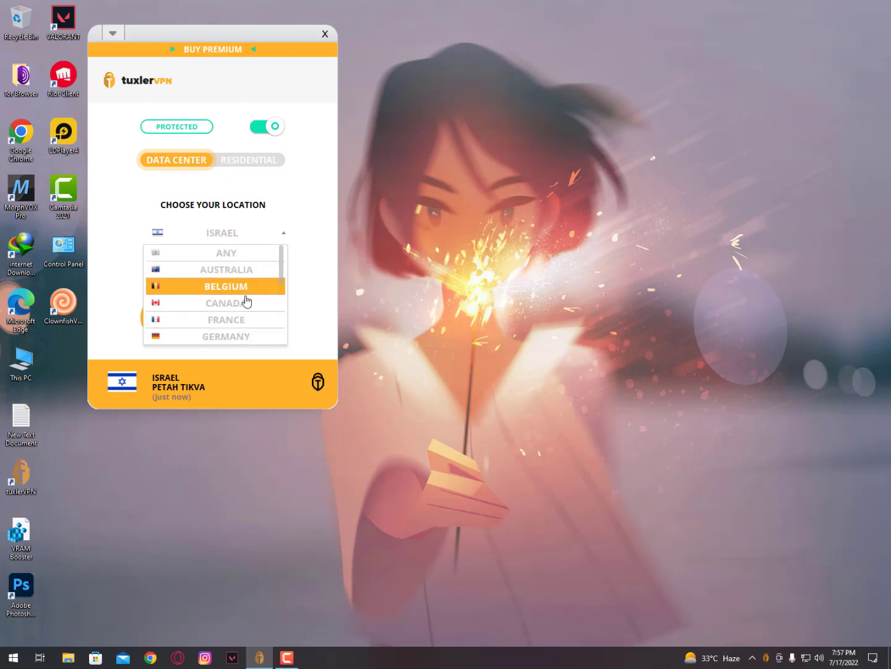
{"action": "scroll", "coordinate": [261, 324], "scroll_direction": "down", "scroll_amount": 1}
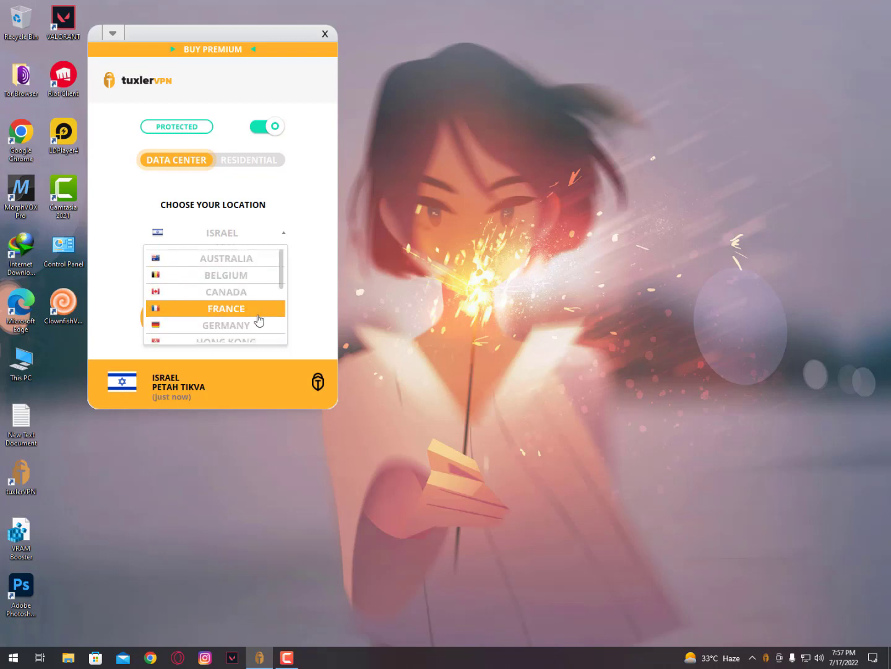
{"action": "scroll", "coordinate": [258, 328], "scroll_direction": "down", "scroll_amount": 1}
{"action": "scroll", "coordinate": [256, 336], "scroll_direction": "down", "scroll_amount": 1}
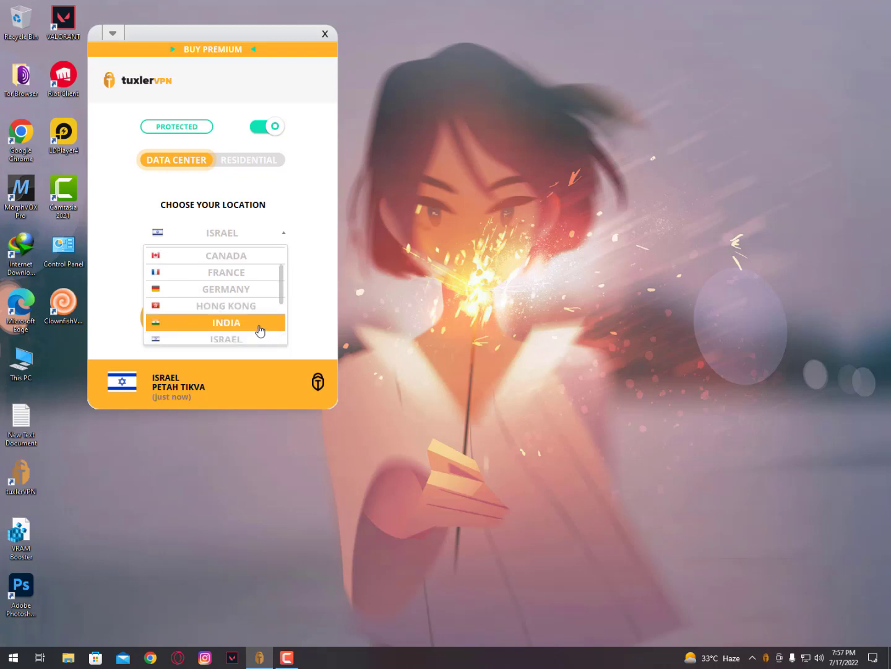
{"action": "scroll", "coordinate": [256, 337], "scroll_direction": "down", "scroll_amount": 1}
{"action": "scroll", "coordinate": [255, 332], "scroll_direction": "down", "scroll_amount": 1}
{"action": "scroll", "coordinate": [255, 333], "scroll_direction": "down", "scroll_amount": 1}
{"action": "scroll", "coordinate": [255, 328], "scroll_direction": "down", "scroll_amount": 1}
{"action": "scroll", "coordinate": [254, 338], "scroll_direction": "down", "scroll_amount": 1}
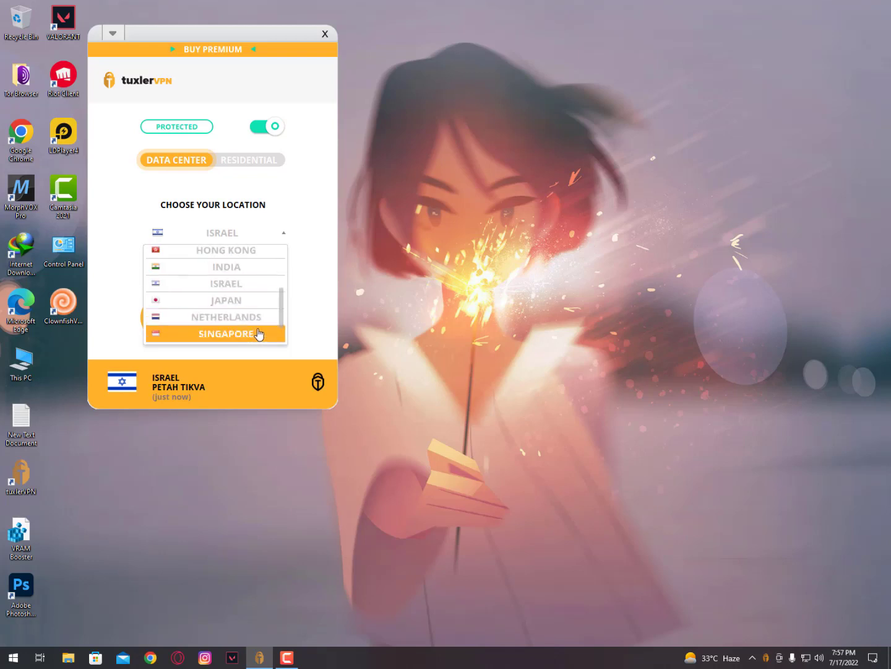
{"action": "scroll", "coordinate": [252, 337], "scroll_direction": "down", "scroll_amount": 2}
{"action": "scroll", "coordinate": [249, 334], "scroll_direction": "down", "scroll_amount": 1}
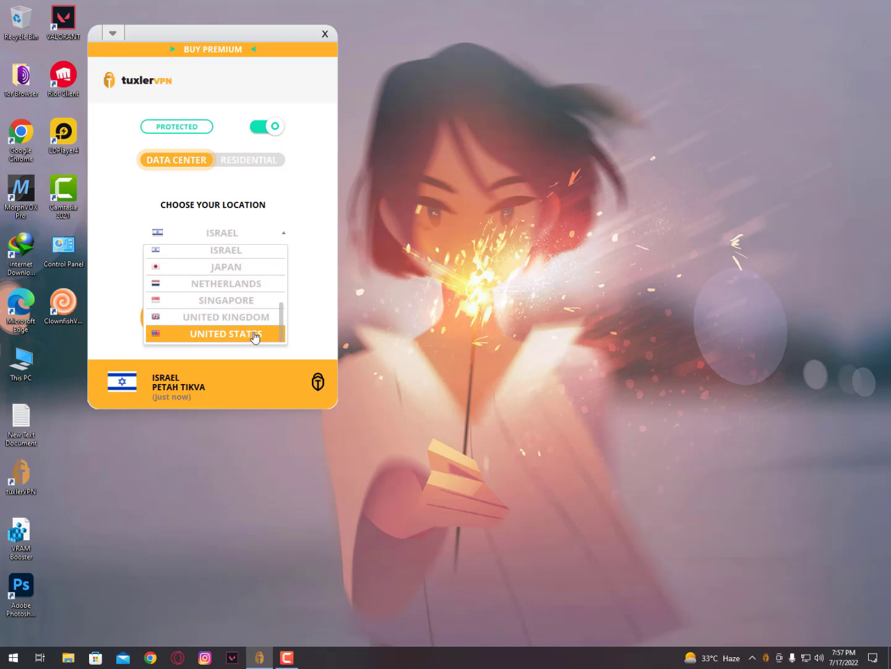
{"action": "scroll", "coordinate": [253, 337], "scroll_direction": "up", "scroll_amount": 1}
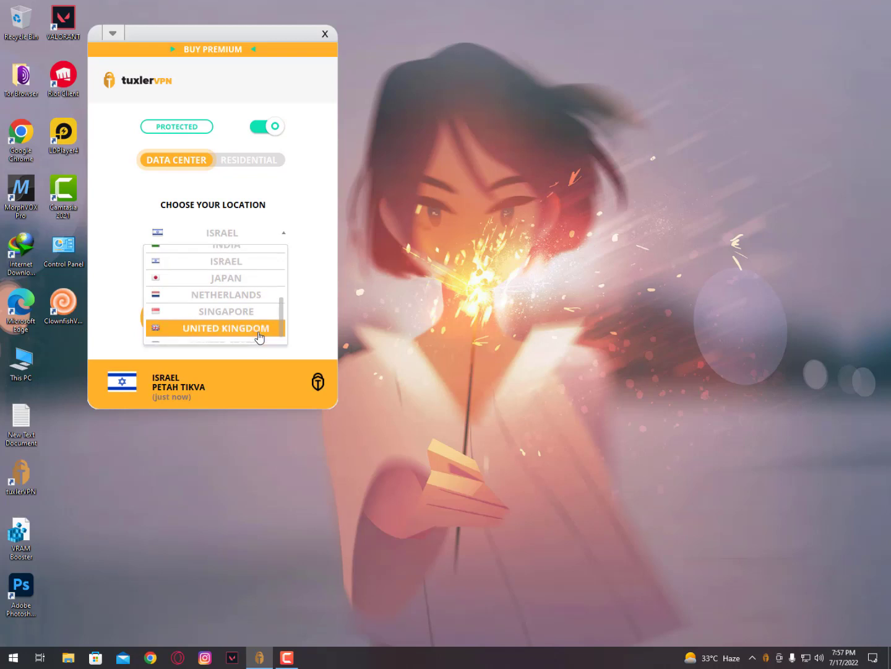
{"action": "scroll", "coordinate": [250, 327], "scroll_direction": "up", "scroll_amount": 2}
{"action": "scroll", "coordinate": [244, 314], "scroll_direction": "up", "scroll_amount": 2}
{"action": "scroll", "coordinate": [242, 311], "scroll_direction": "up", "scroll_amount": 1}
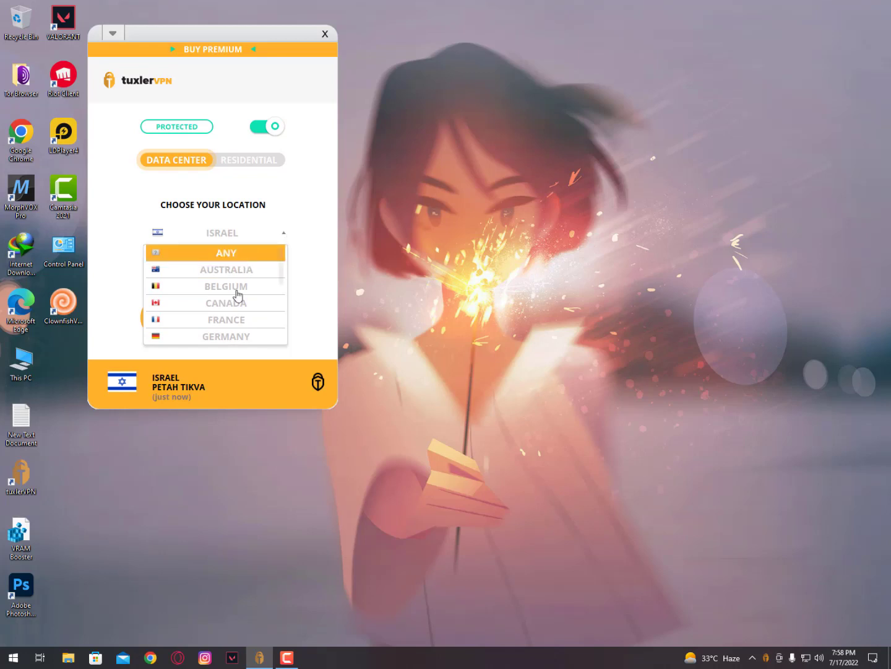
- Keep Israel with Any city, then reload twice to cycle between nearby Israeli locations
{"action": "left_click", "coordinate": [273, 237]}
{"action": "left_click", "coordinate": [265, 265]}
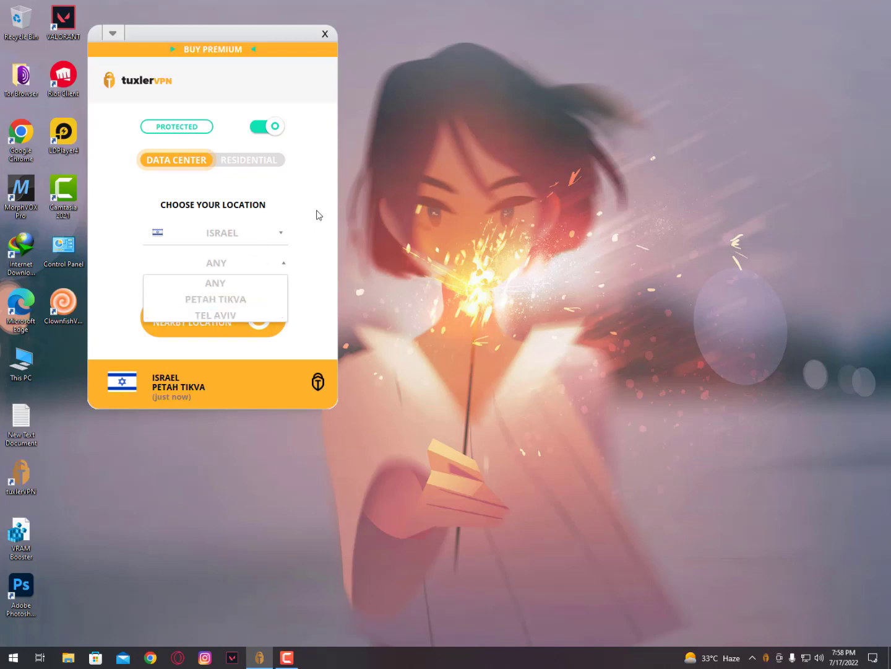
{"action": "left_click", "coordinate": [250, 263]}
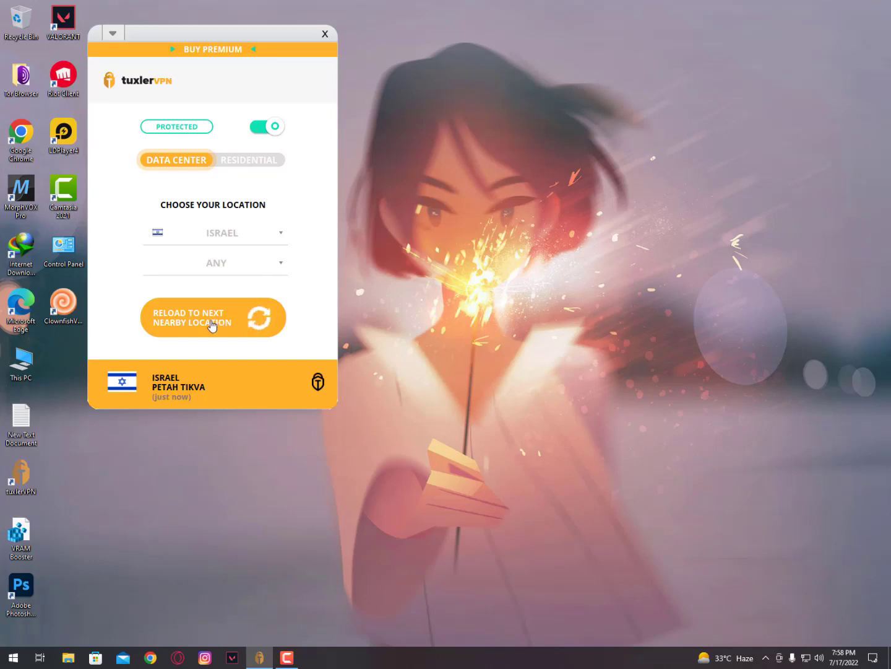
{"action": "left_click", "coordinate": [261, 322]}
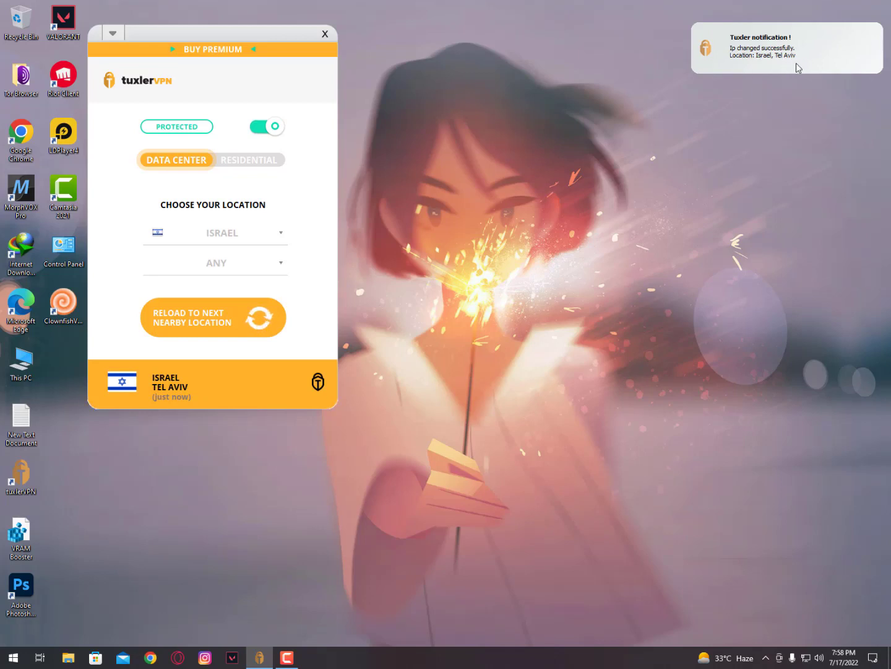
{"action": "left_click", "coordinate": [253, 318]}
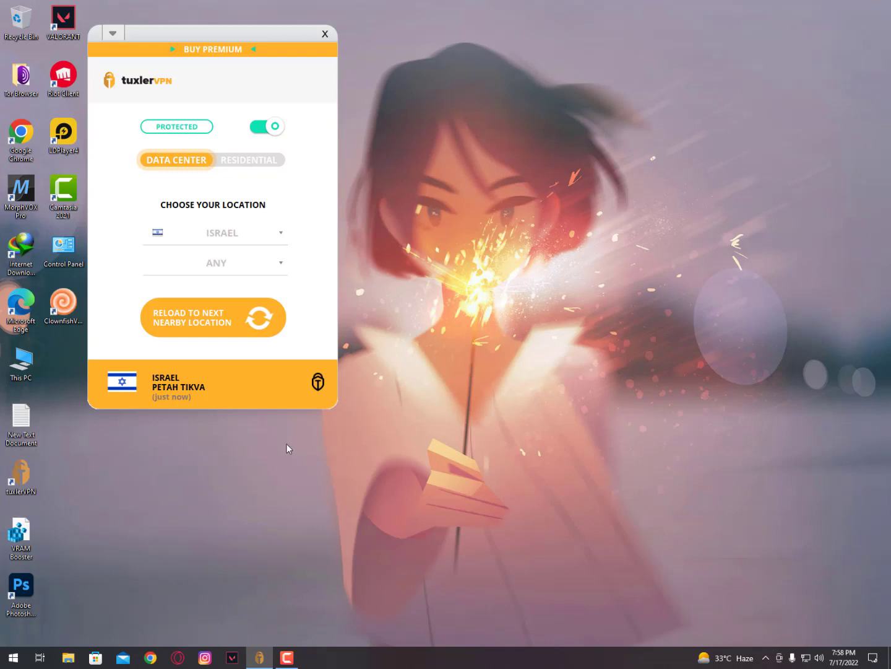
- Choose Germany with Data Center locations and reload to connect via Frankfurt am Main
{"action": "left_click", "coordinate": [231, 232]}
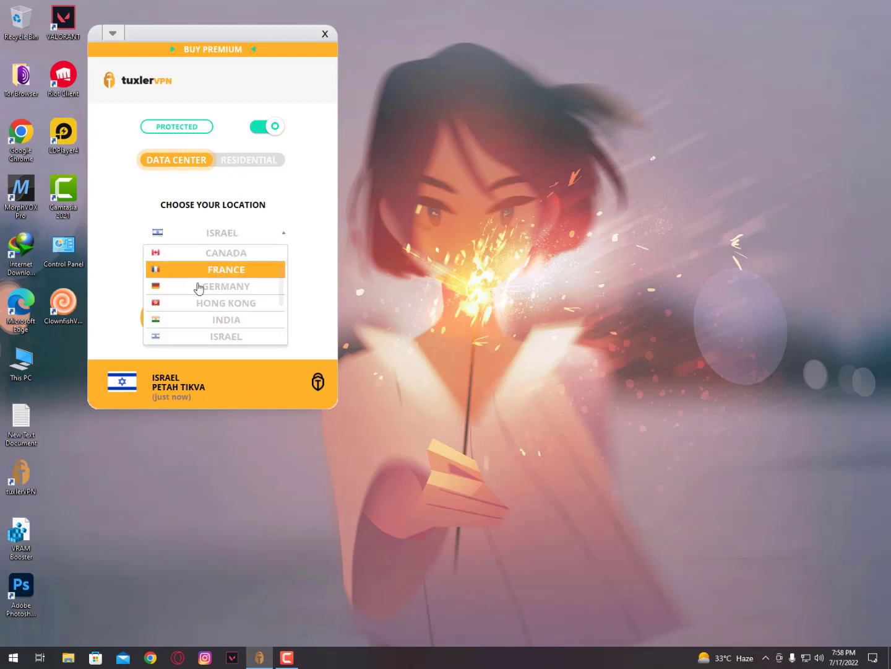
{"action": "scroll", "coordinate": [230, 285], "scroll_direction": "up", "scroll_amount": 2}
{"action": "scroll", "coordinate": [237, 285], "scroll_direction": "up", "scroll_amount": 1}
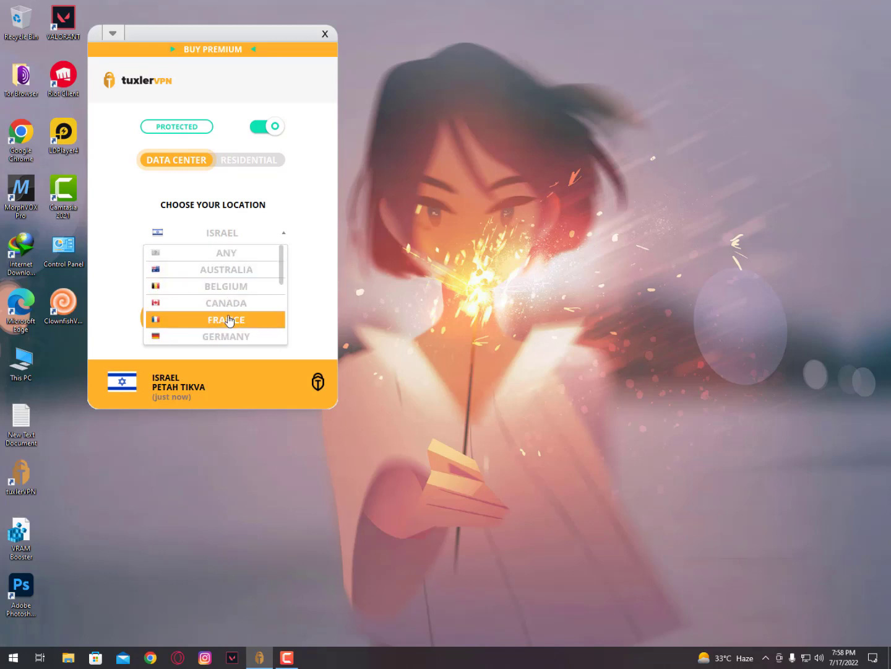
{"action": "scroll", "coordinate": [233, 292], "scroll_direction": "down", "scroll_amount": 2}
{"action": "left_click", "coordinate": [230, 292]}
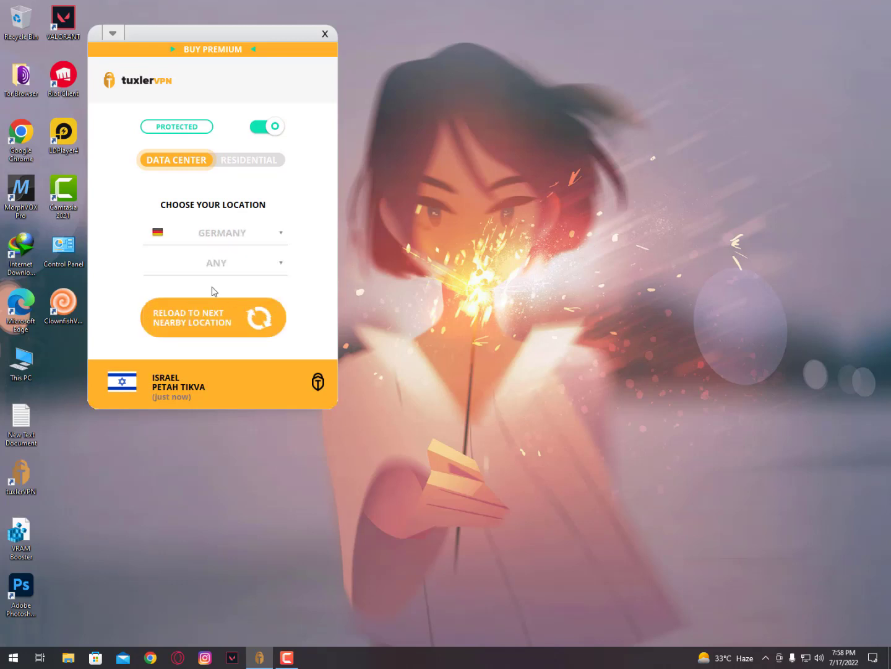
{"action": "left_click", "coordinate": [237, 263]}
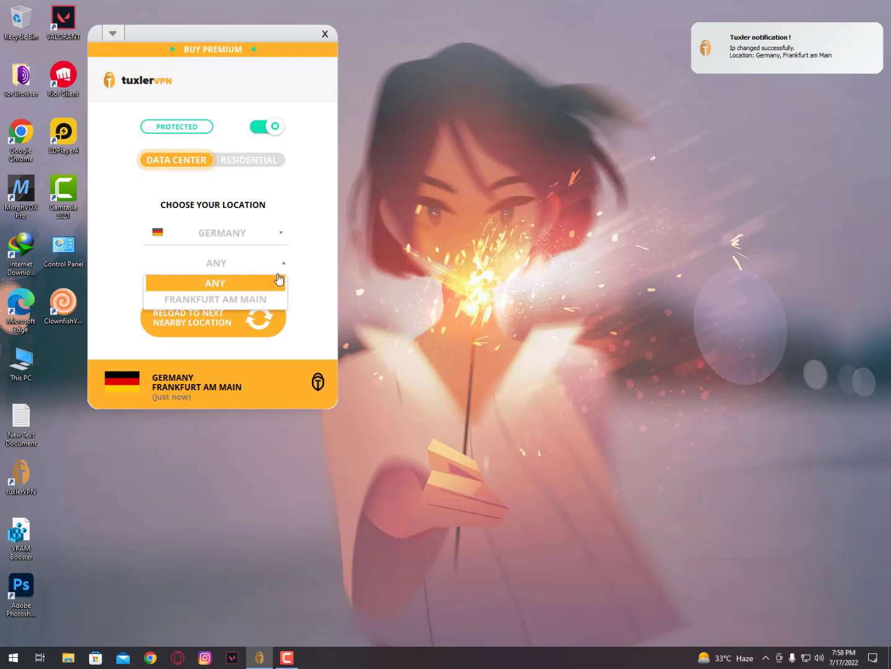
{"action": "left_click", "coordinate": [264, 162]}
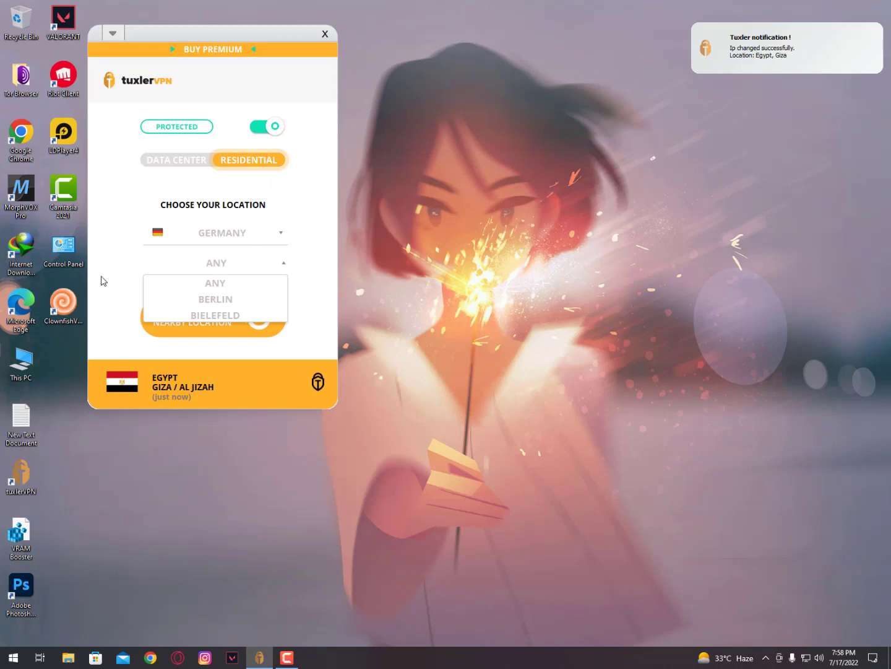
{"action": "left_click", "coordinate": [274, 262]}
{"action": "left_click", "coordinate": [177, 160]}
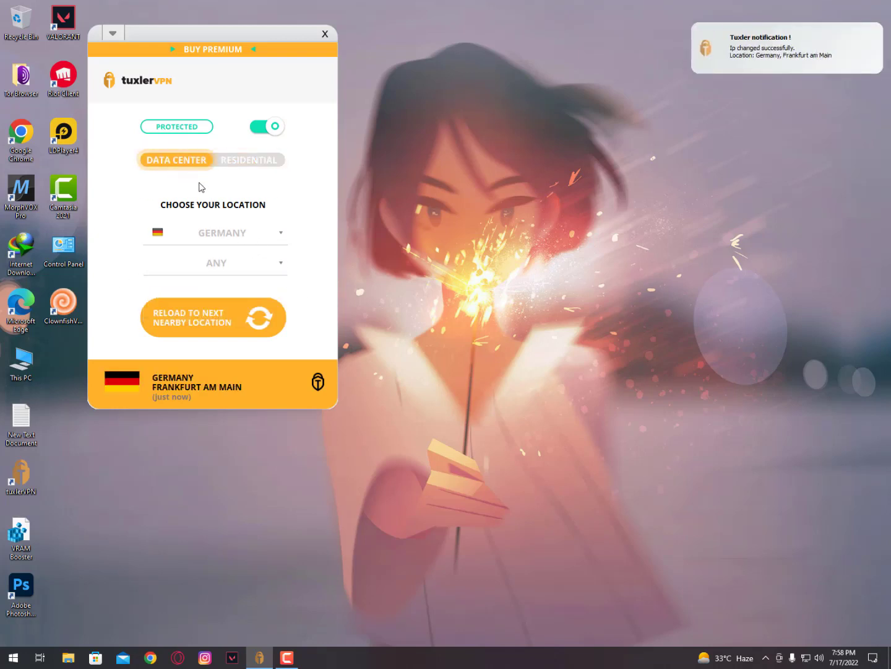
{"action": "left_click", "coordinate": [245, 328]}
- Close the reopened Chrome and start Microsoft Edge from the Start menu's Web browsers folder
{"action": "left_click", "coordinate": [149, 658]}
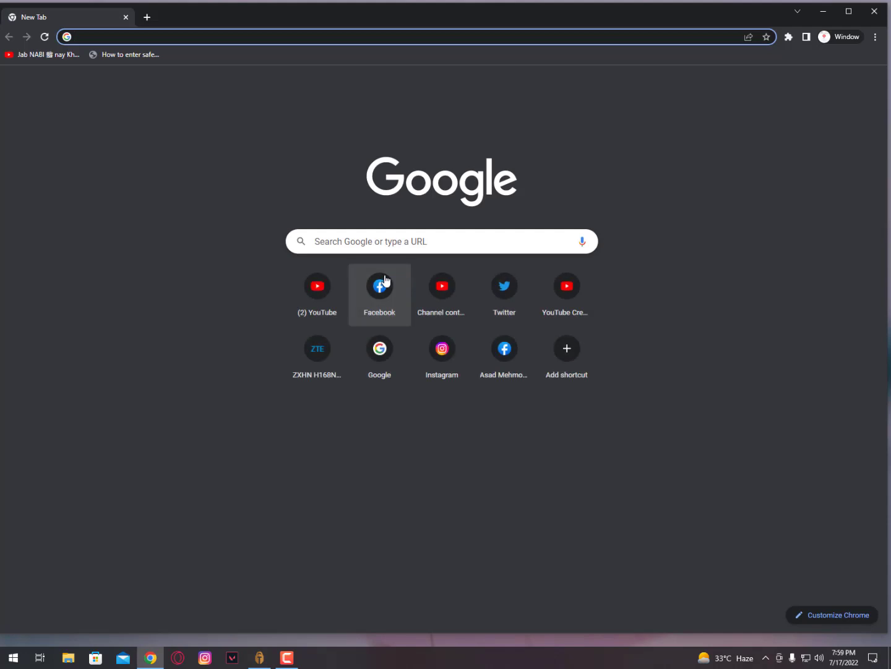
{"action": "left_click", "coordinate": [875, 11]}
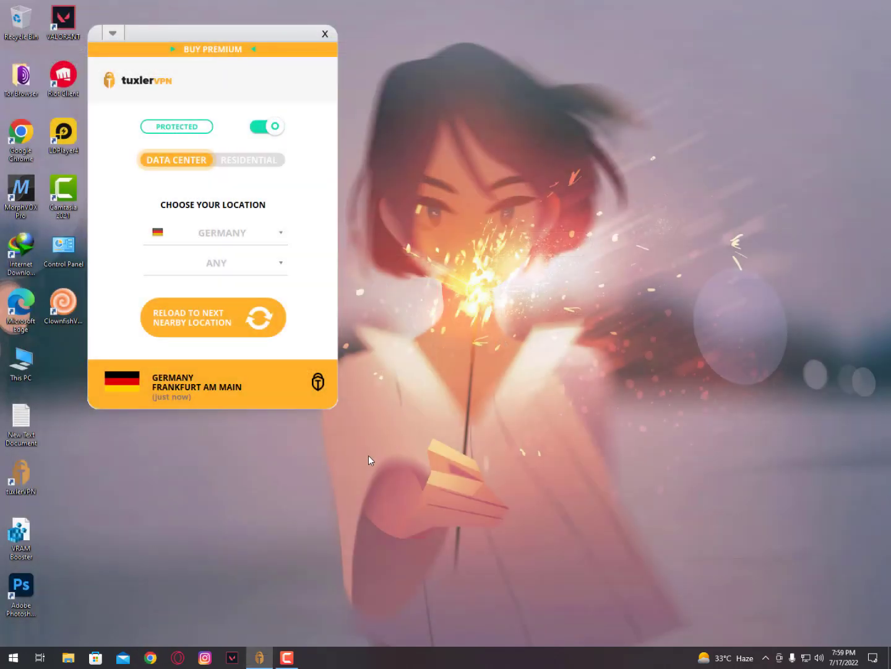
{"action": "left_click", "coordinate": [13, 658]}
{"action": "left_click", "coordinate": [192, 398]}
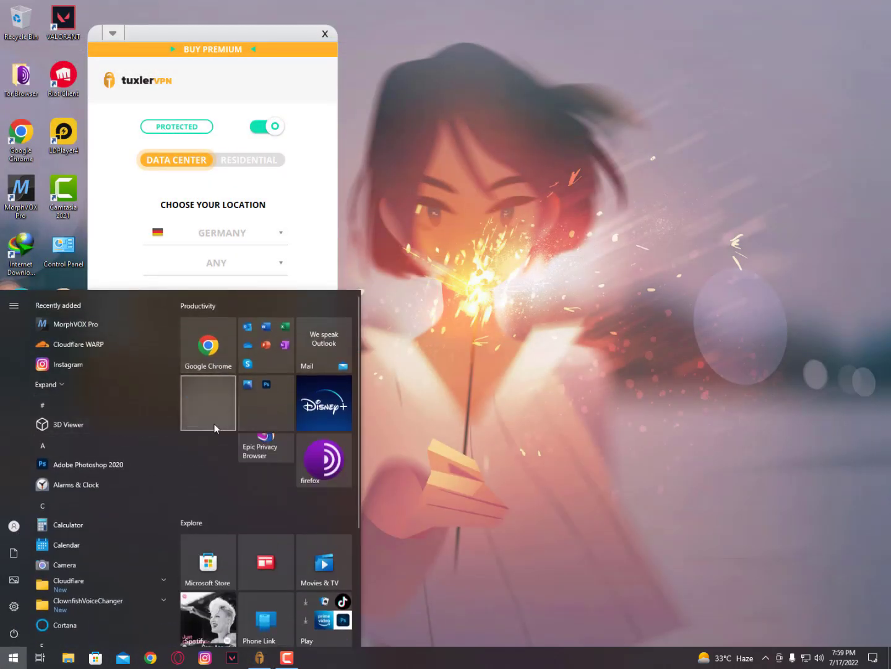
{"action": "left_click", "coordinate": [207, 481]}
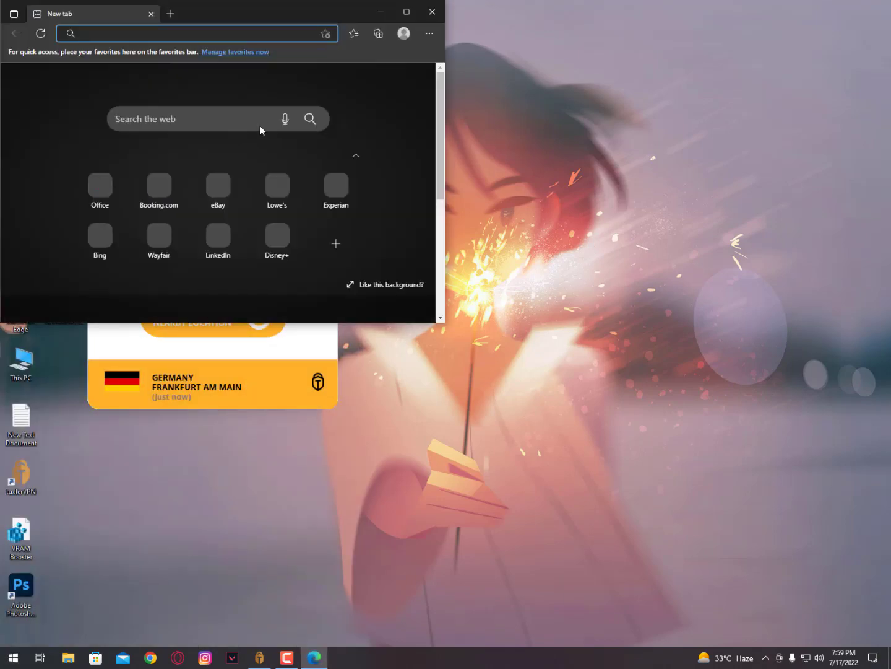
{"action": "type", "text": "19"}
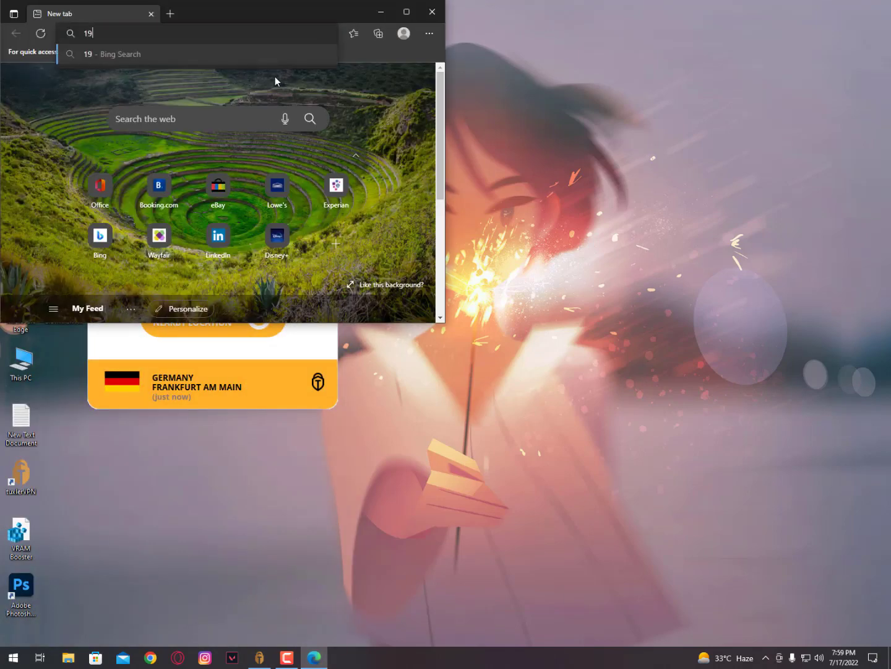
- Search Bing for whatismyipaddress, accept cookies, and open the whatismyipaddress.com result
{"action": "key", "text": "BackSpace"}
{"action": "key", "text": "BackSpace"}
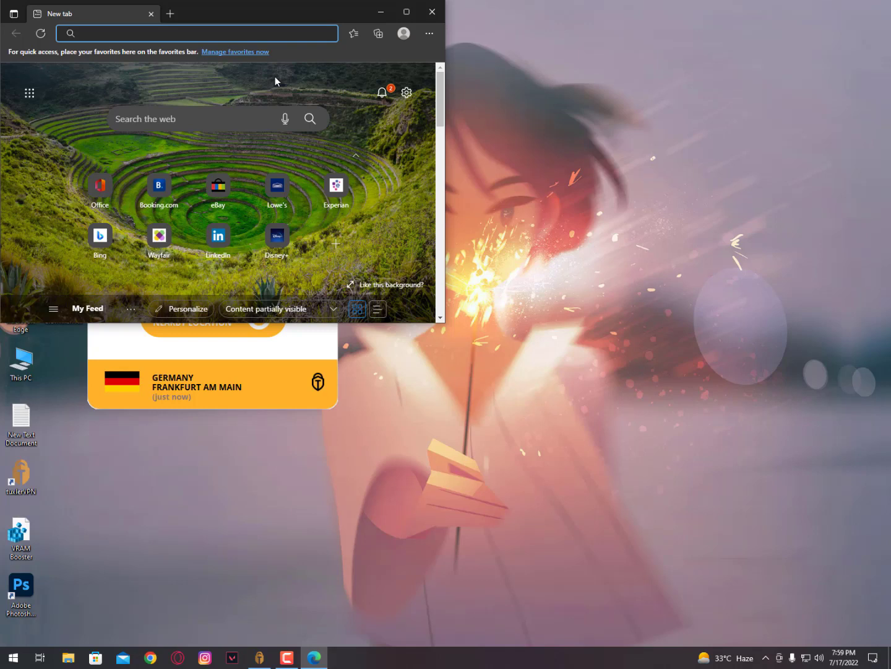
{"action": "type", "text": "ip"}
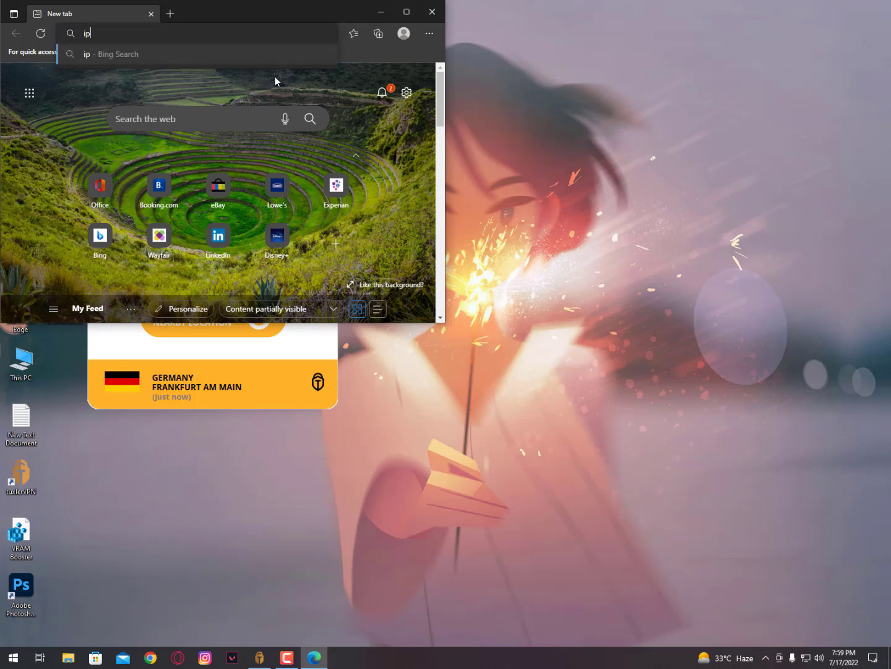
{"action": "key", "text": "BackSpace"}
{"action": "key", "text": "BackSpace"}
{"action": "type", "text": "whatis"}
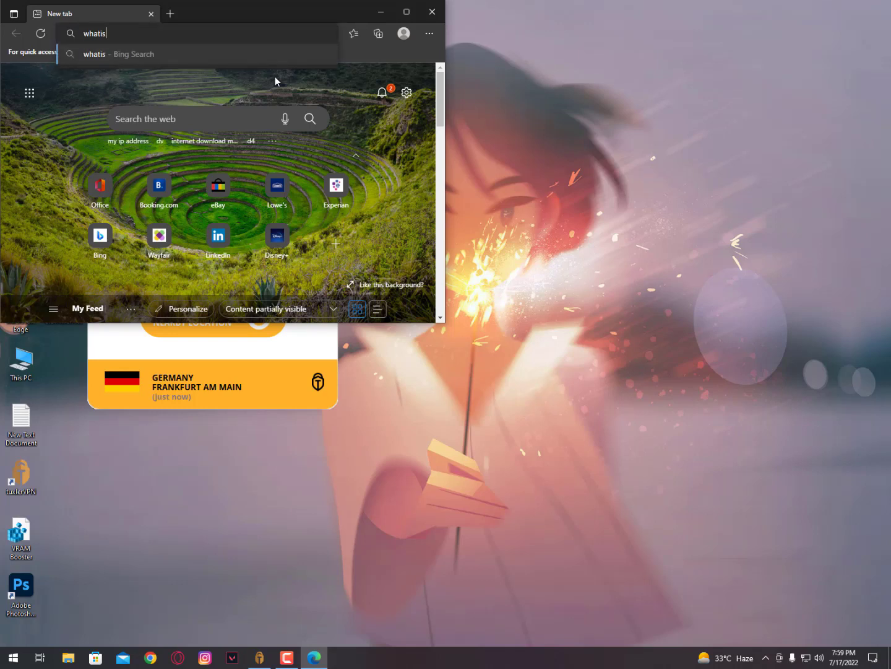
{"action": "type", "text": "myipad"}
{"action": "type", "text": "dress"}
{"action": "key", "text": "Return"}
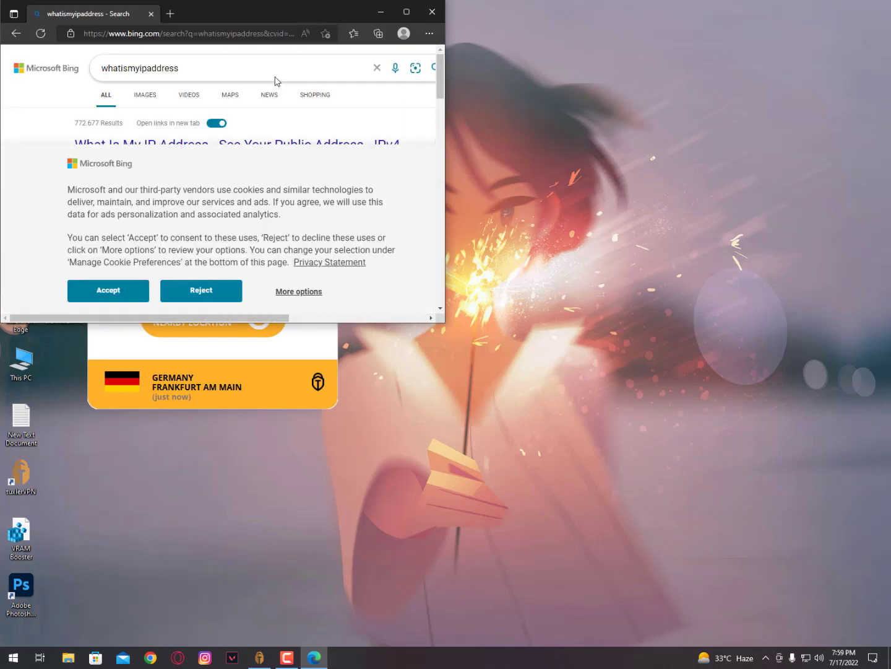
{"action": "left_click", "coordinate": [117, 295]}
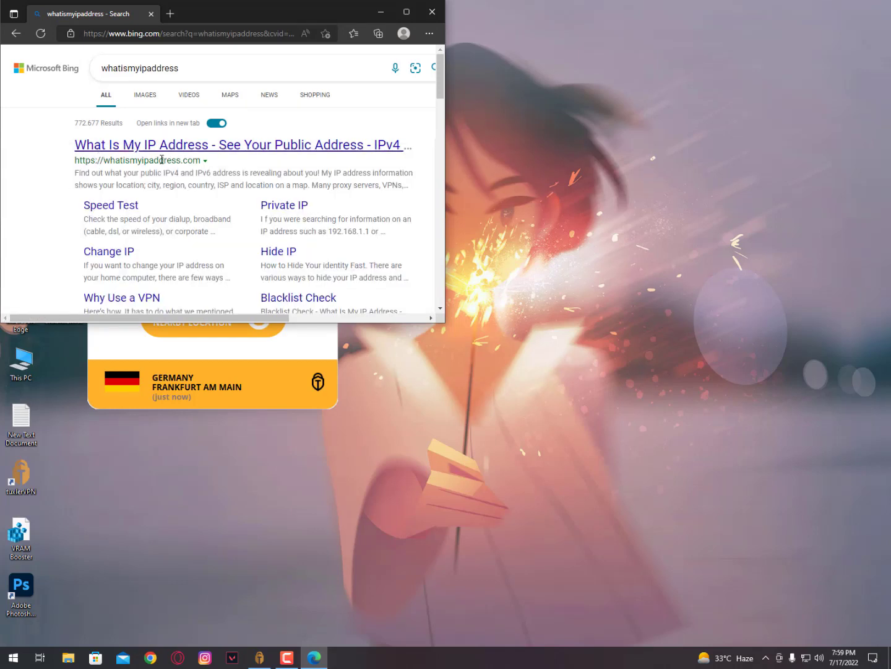
{"action": "double_click", "coordinate": [170, 66]}
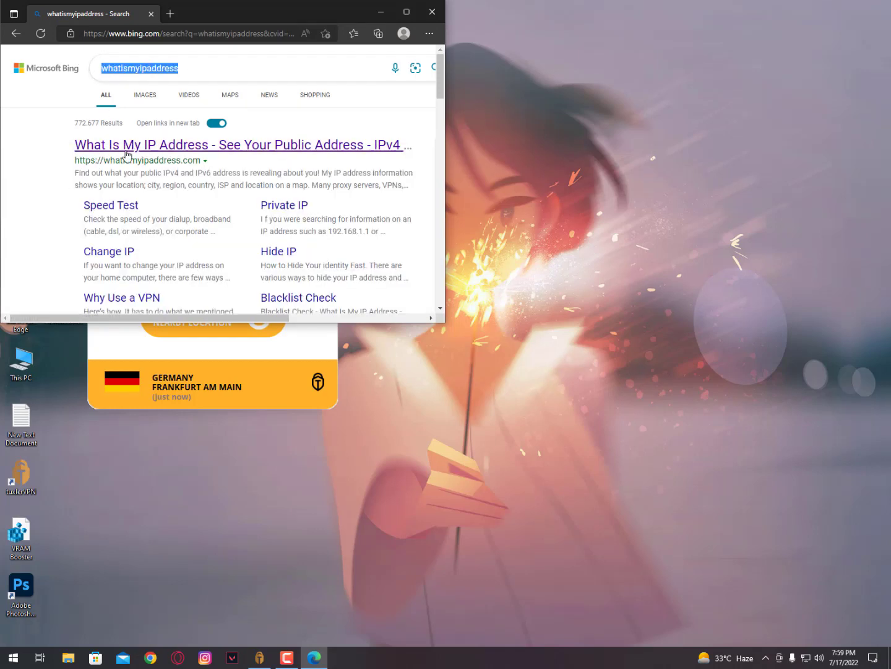
{"action": "left_click", "coordinate": [160, 151]}
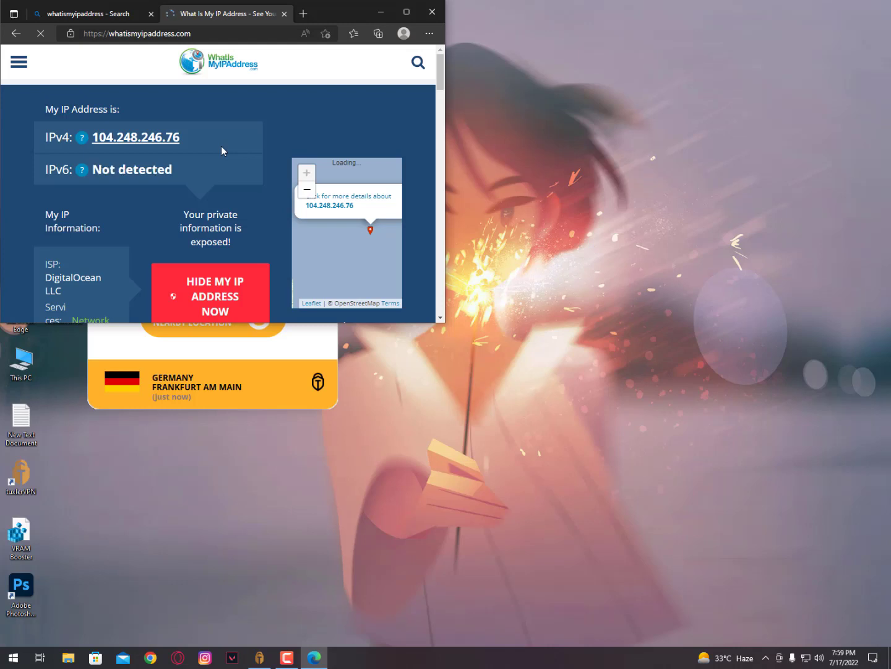
{"action": "scroll", "coordinate": [221, 145], "scroll_direction": "down", "scroll_amount": 2}
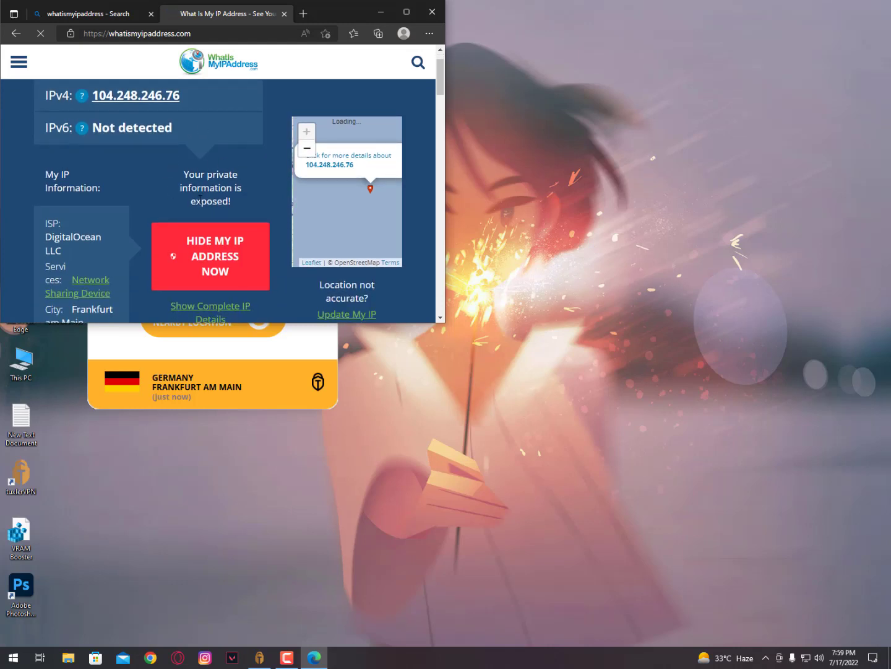
{"action": "scroll", "coordinate": [170, 183], "scroll_direction": "down", "scroll_amount": 2}
{"action": "scroll", "coordinate": [137, 172], "scroll_direction": "down", "scroll_amount": 1}
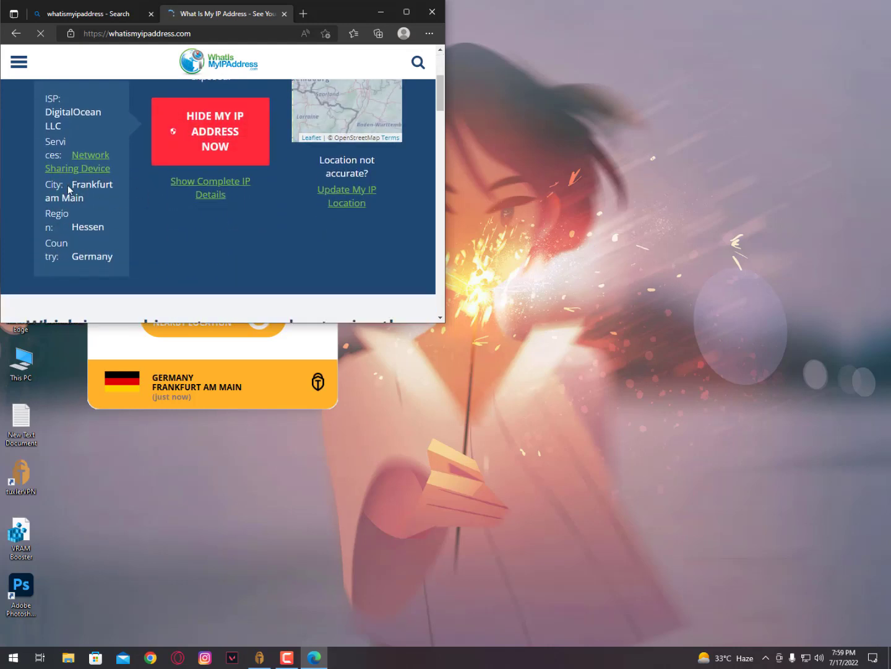
- Highlight Frankfurt and Hessen in the 104.248.246.76 IP details, then clear the selection
{"action": "double_click", "coordinate": [76, 185]}
{"action": "double_click", "coordinate": [87, 227]}
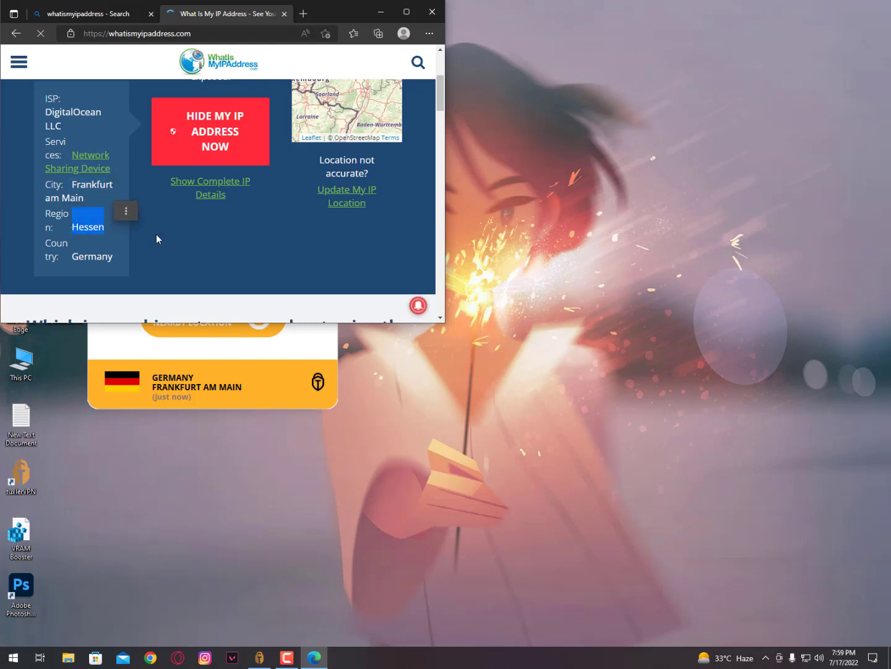
{"action": "left_click", "coordinate": [153, 237]}
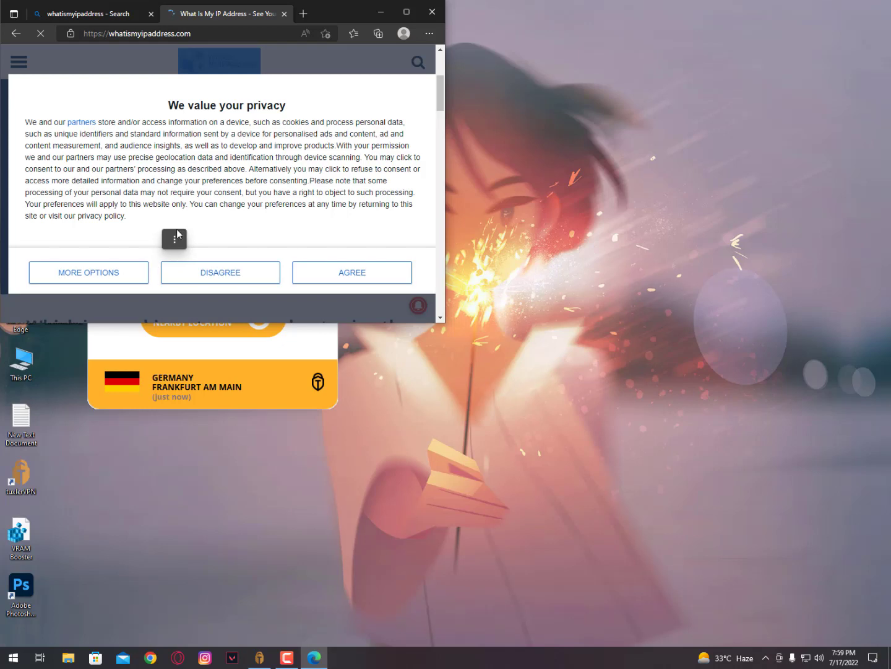
{"action": "left_click", "coordinate": [174, 239]}
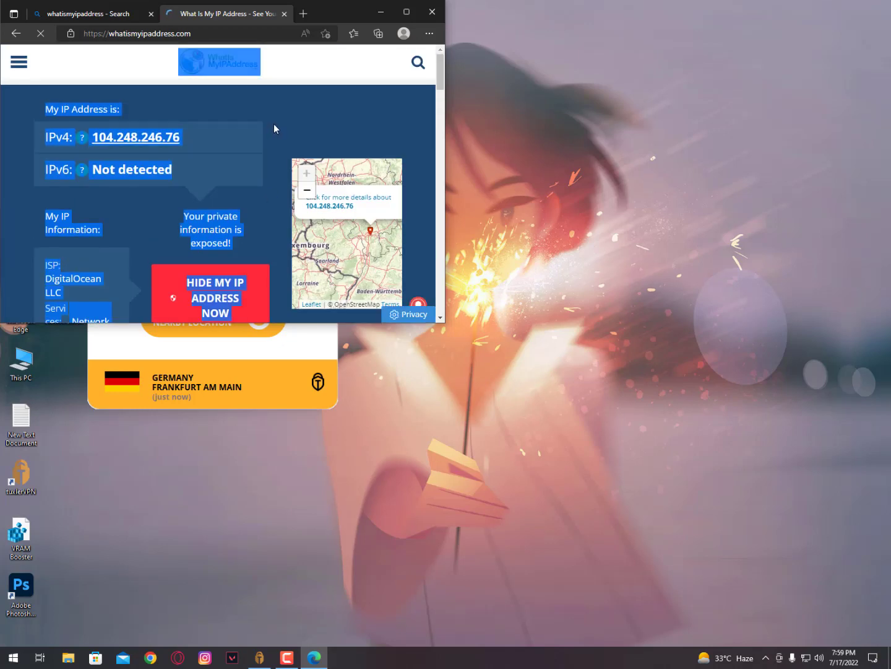
{"action": "left_click", "coordinate": [274, 124]}
{"action": "scroll", "coordinate": [418, 206], "scroll_direction": "down", "scroll_amount": 5}
{"action": "scroll", "coordinate": [391, 209], "scroll_direction": "down", "scroll_amount": 5}
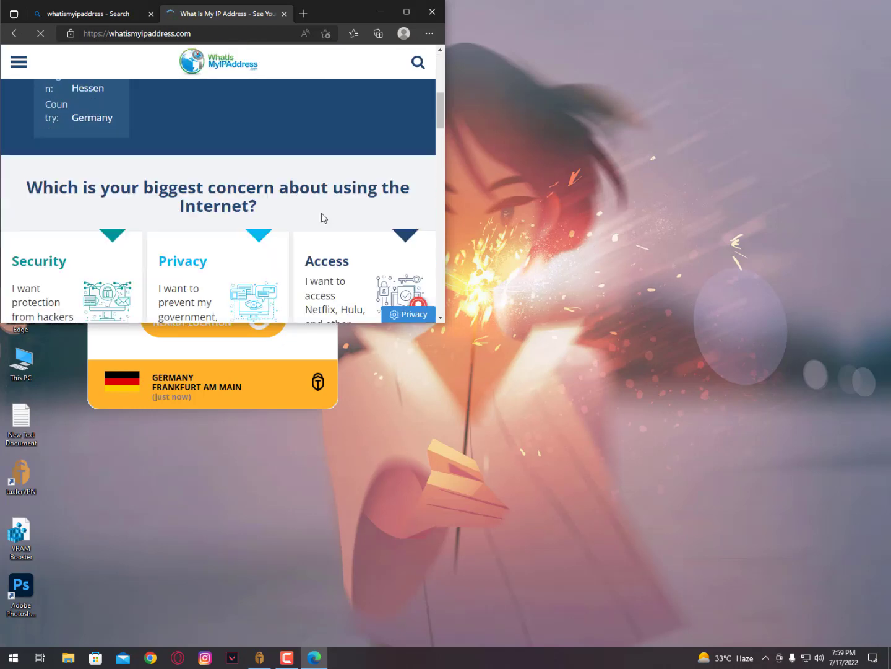
{"action": "scroll", "coordinate": [362, 212], "scroll_direction": "down", "scroll_amount": 5}
{"action": "scroll", "coordinate": [327, 215], "scroll_direction": "down", "scroll_amount": 5}
{"action": "scroll", "coordinate": [323, 217], "scroll_direction": "up", "scroll_amount": 3}
{"action": "scroll", "coordinate": [323, 208], "scroll_direction": "up", "scroll_amount": 5}
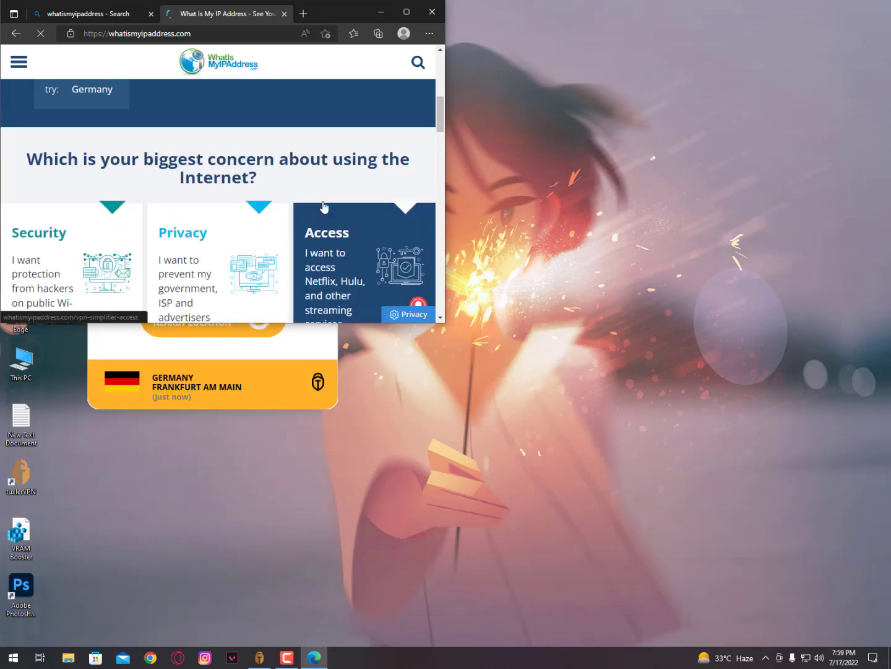
{"action": "left_click", "coordinate": [433, 12]}
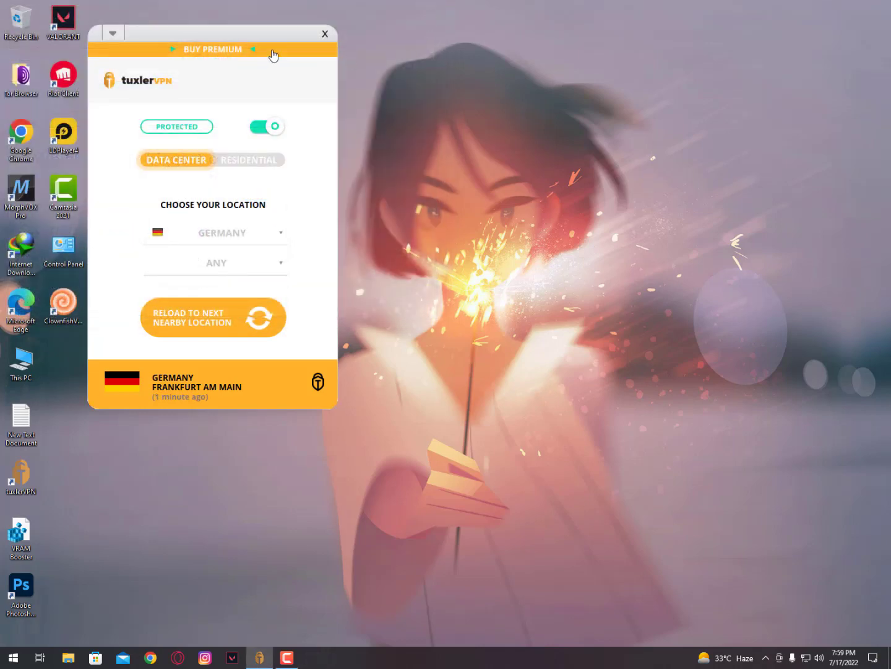